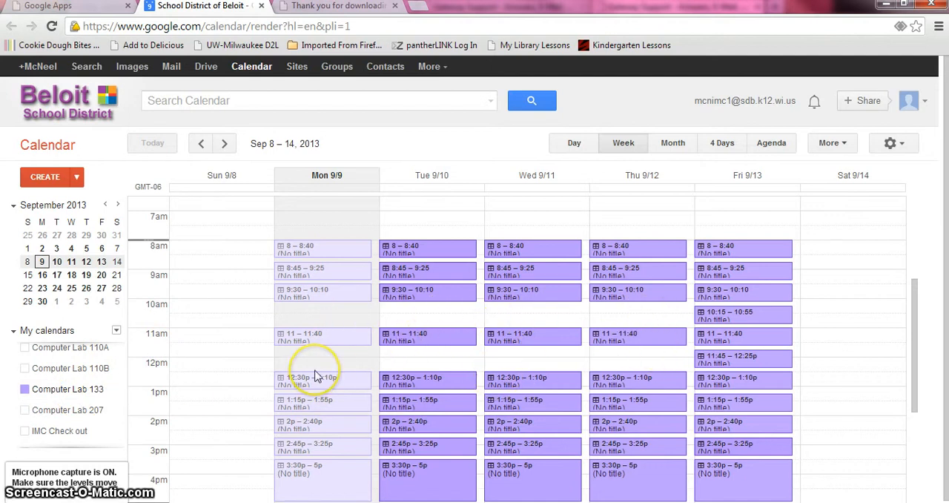
# Review the Computer Lab 133 appointment slots for the weeks of Sep 15–21 and Sep 22–28, 2013, and return to Sep 8–14
pyautogui.click(224, 143)
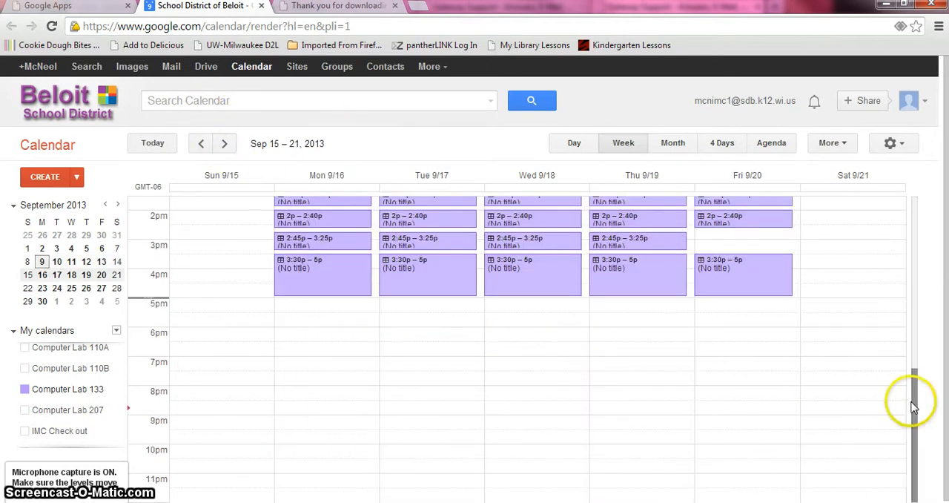
pyautogui.moveTo(916, 395); pyautogui.dragTo(915, 317)
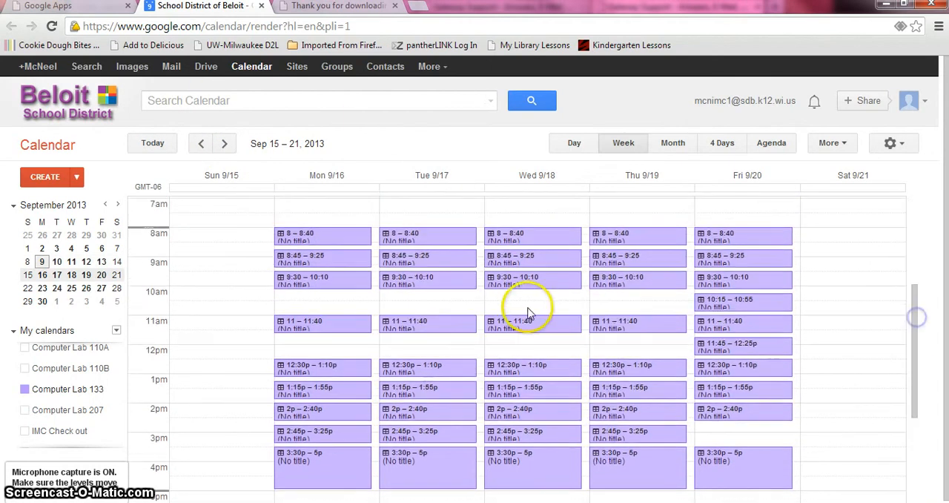
pyautogui.click(224, 144)
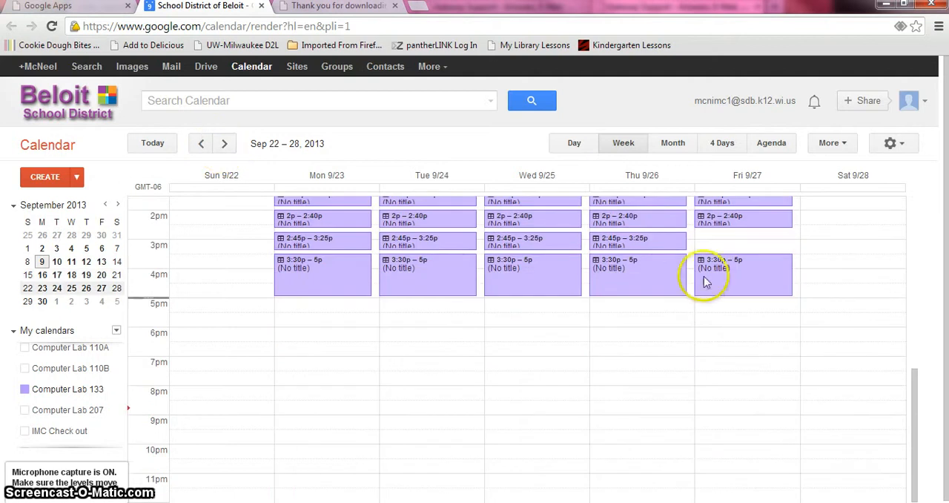
pyautogui.moveTo(916, 419); pyautogui.dragTo(911, 317)
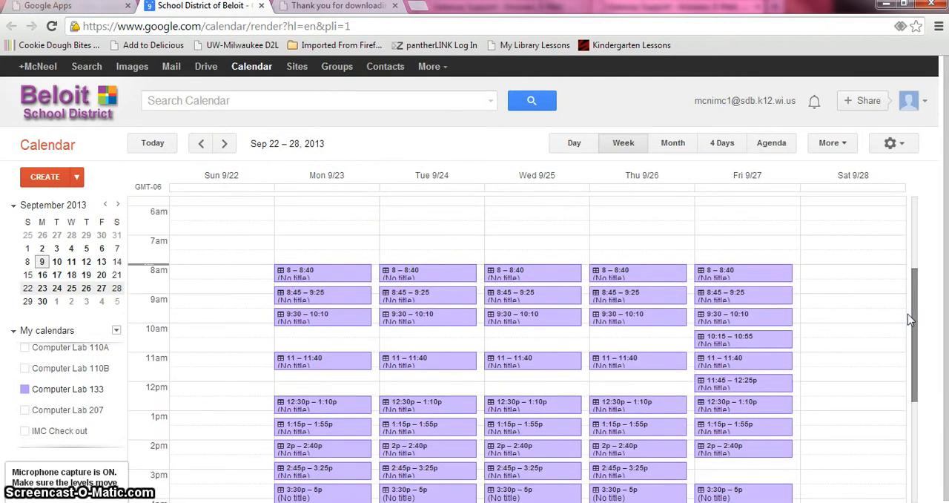
pyautogui.click(202, 144)
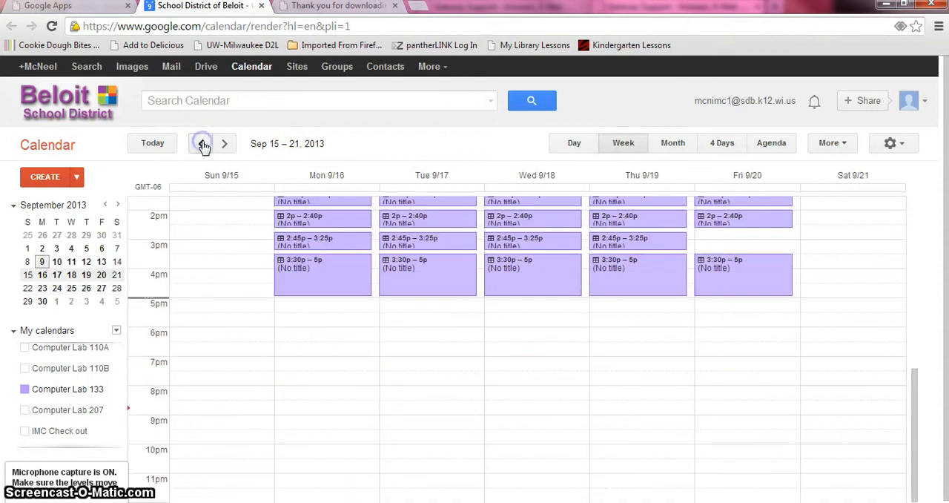
pyautogui.click(203, 145)
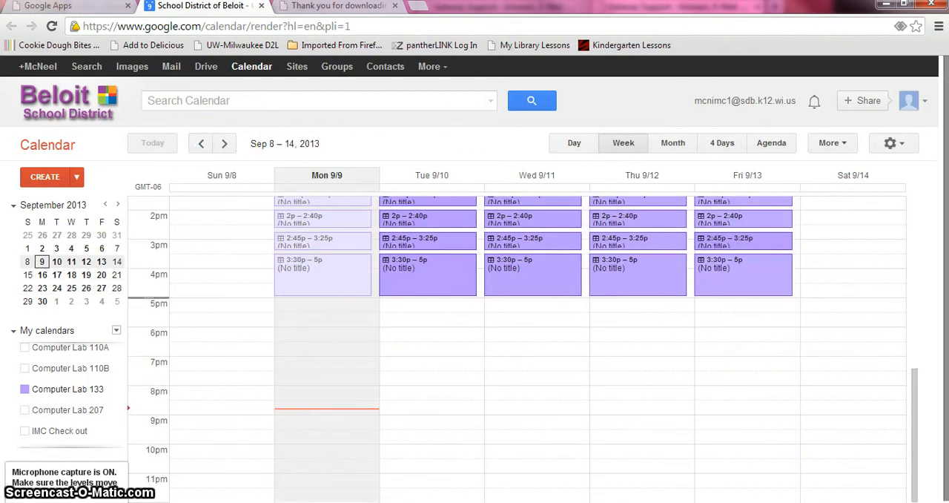
pyautogui.moveTo(917, 414); pyautogui.dragTo(918, 321)
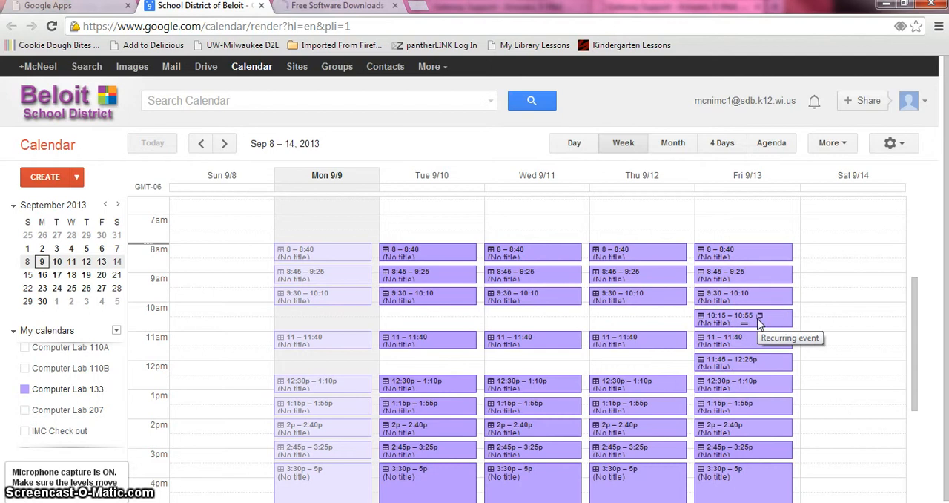
# Make the Friday 10:15–10:55am appointment slot repeat weekly Monday through Friday, saving the change for all appointment slots in the series
pyautogui.click(751, 318)
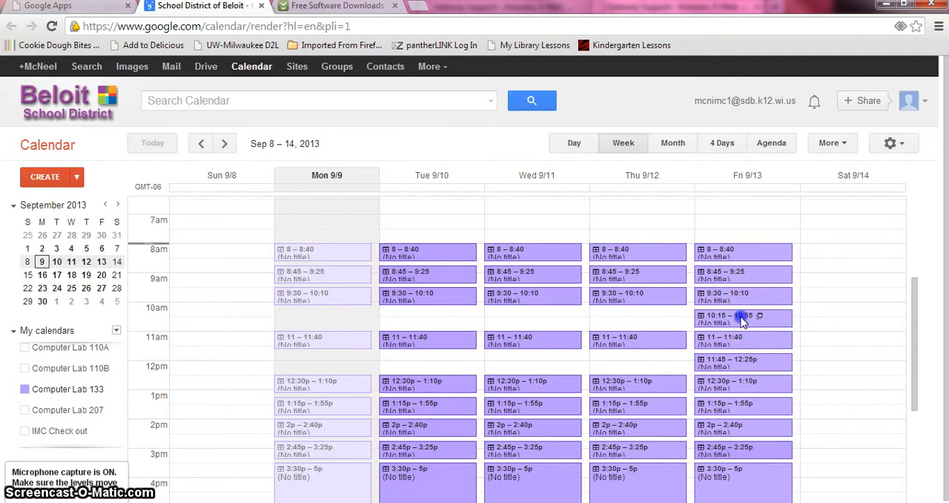
pyautogui.click(846, 295)
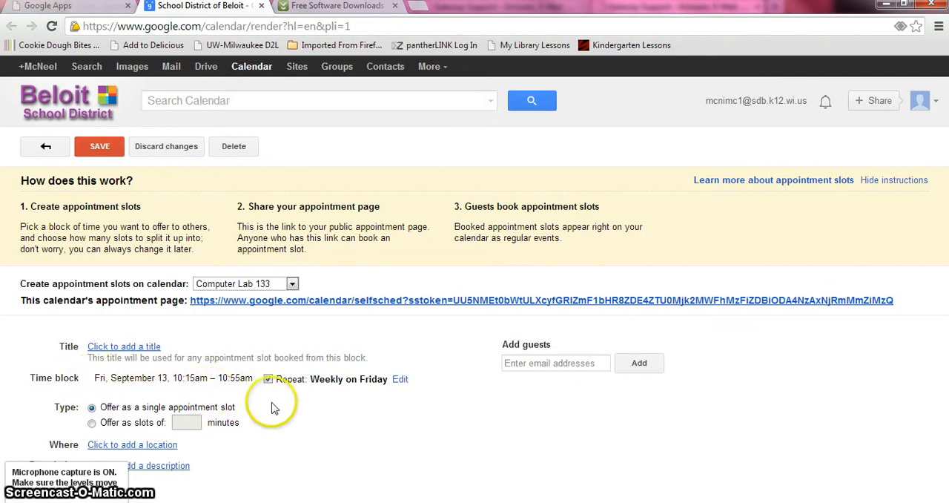
pyautogui.click(401, 381)
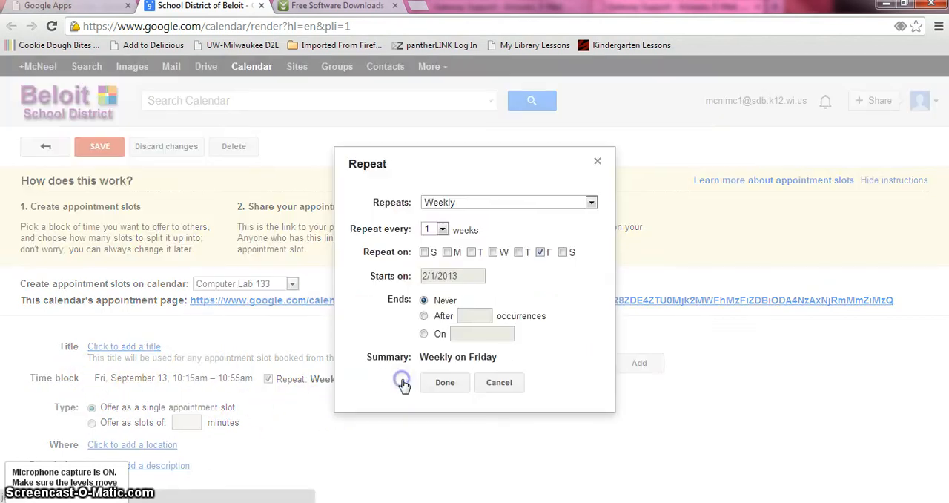
pyautogui.click(447, 252)
pyautogui.click(471, 253)
pyautogui.click(492, 252)
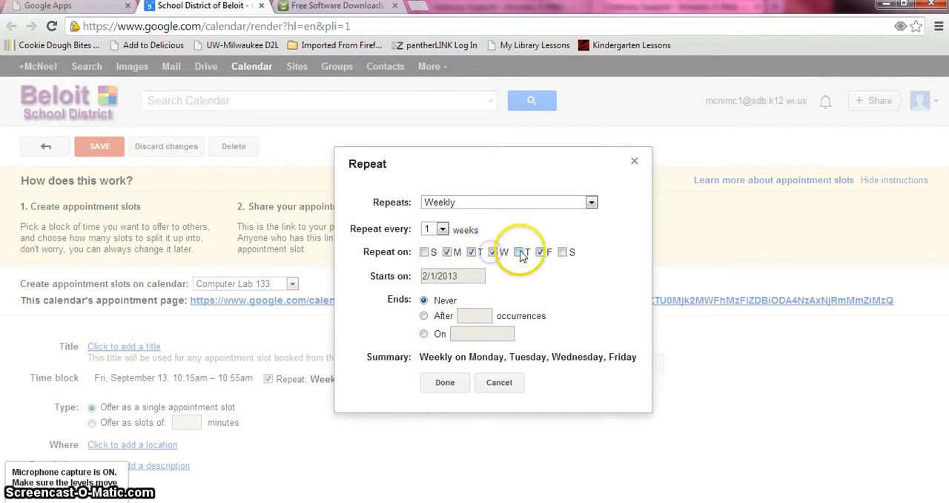
pyautogui.click(521, 252)
pyautogui.click(445, 383)
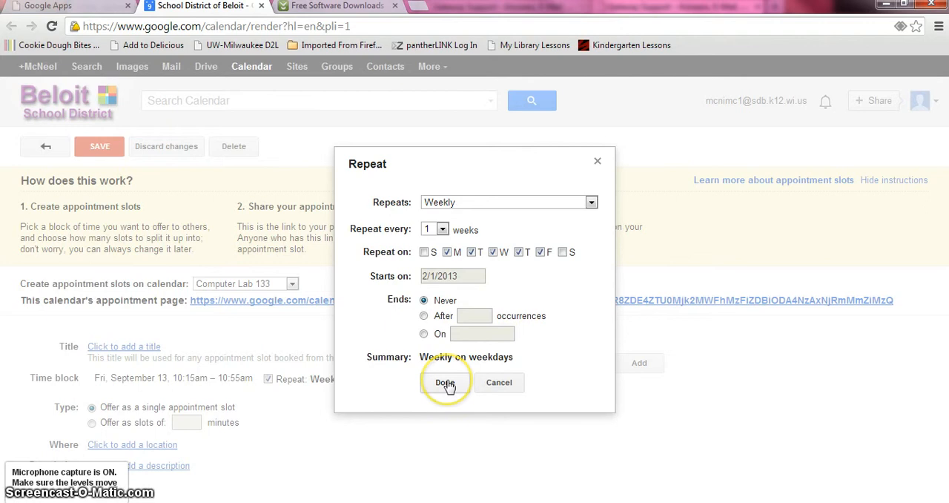
pyautogui.click(445, 382)
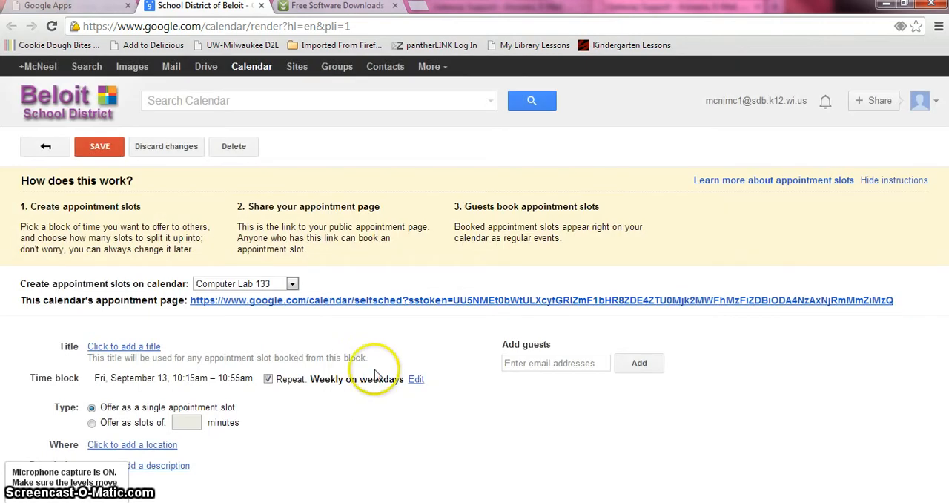
pyautogui.click(103, 147)
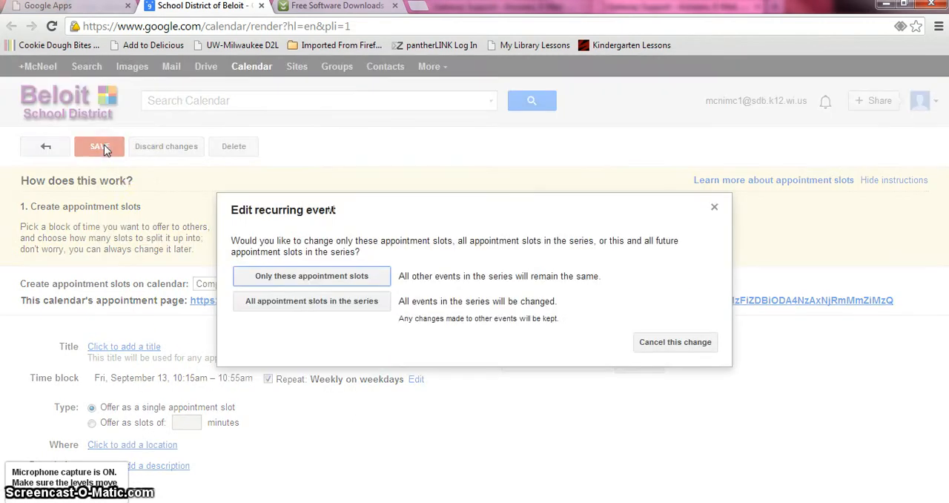
pyautogui.click(324, 310)
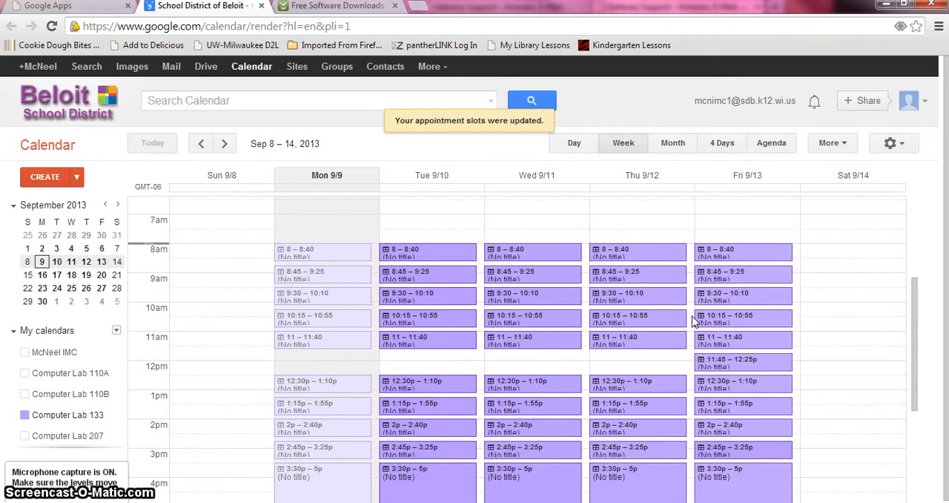
# Make the Friday 11:45am–12:25pm appointment slot repeat weekly on all weekdays and save it for the whole series
pyautogui.click(726, 362)
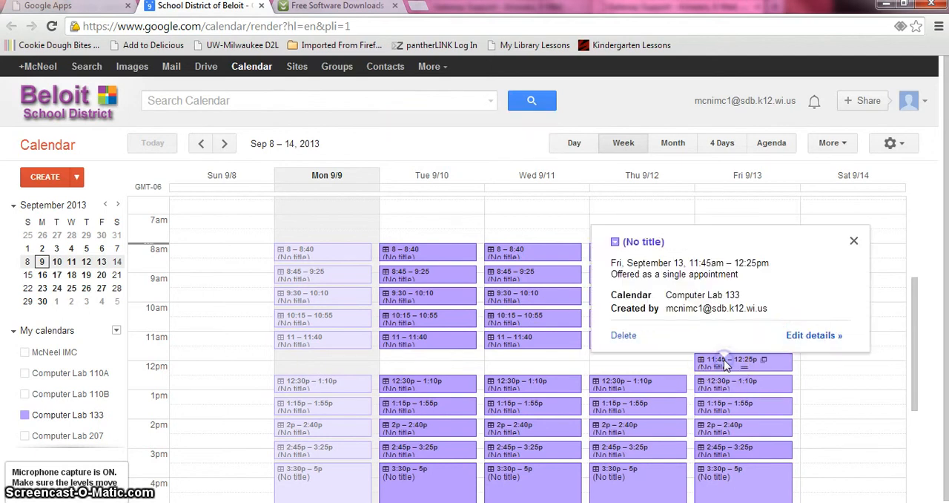
pyautogui.click(811, 339)
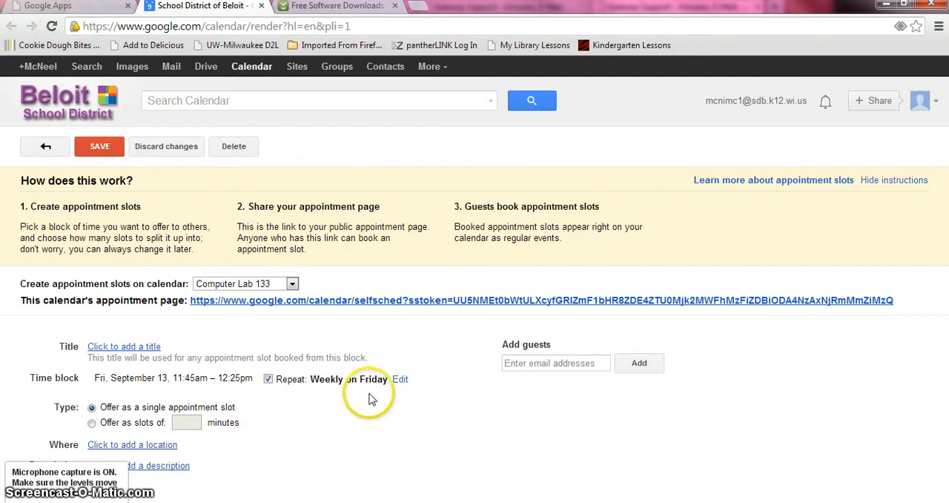
pyautogui.click(400, 379)
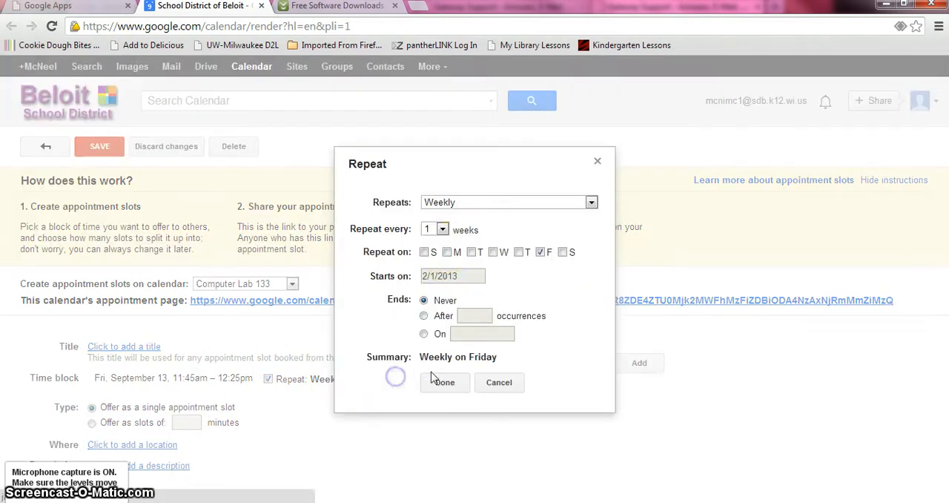
pyautogui.click(447, 252)
pyautogui.click(472, 252)
pyautogui.click(493, 252)
pyautogui.click(520, 252)
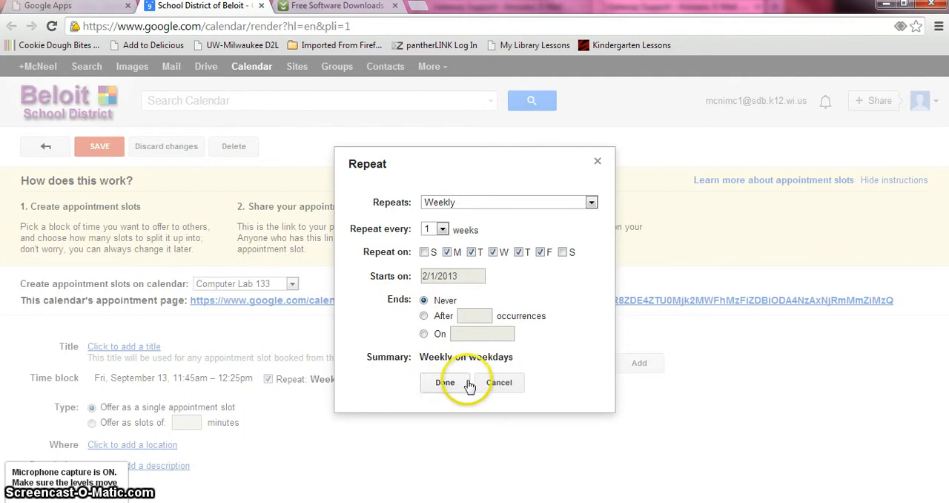
pyautogui.click(446, 383)
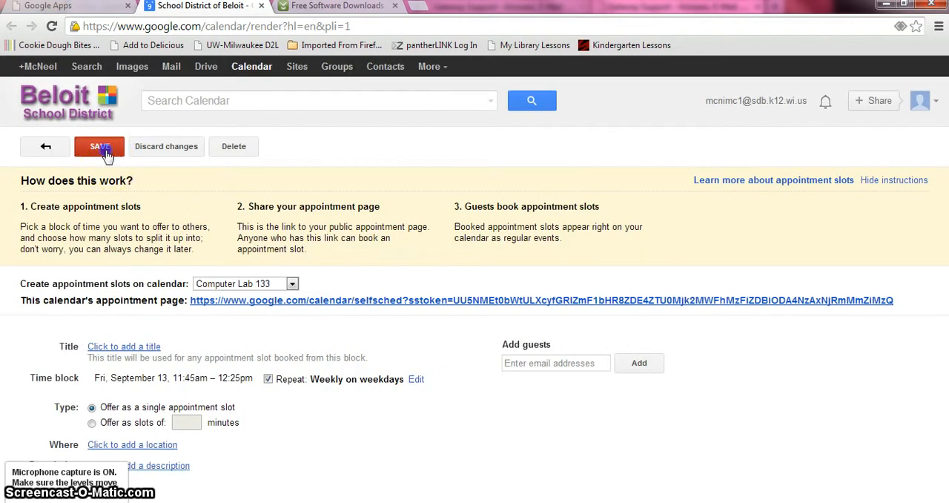
pyautogui.click(102, 147)
pyautogui.click(250, 240)
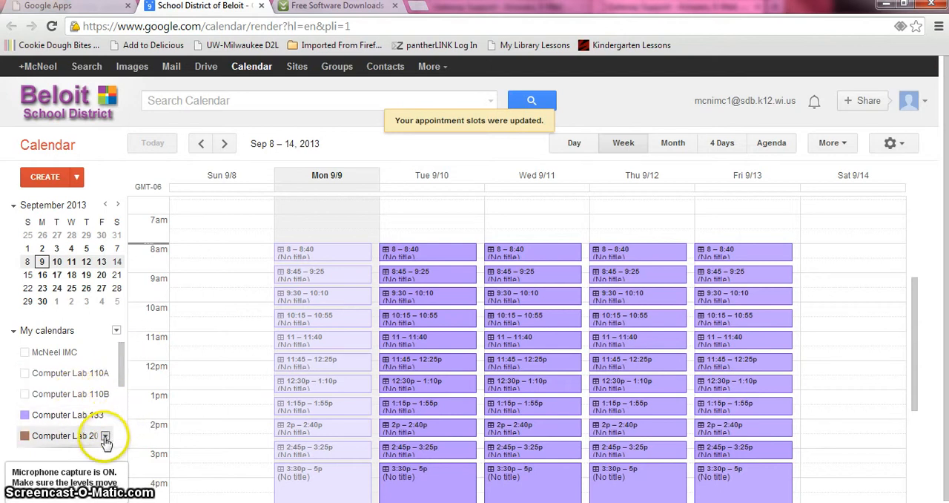
# Display only the Computer Lab 207 calendar and view the details of the Thursday, September 12 slot at 9:30am
pyautogui.click(106, 438)
pyautogui.click(218, 186)
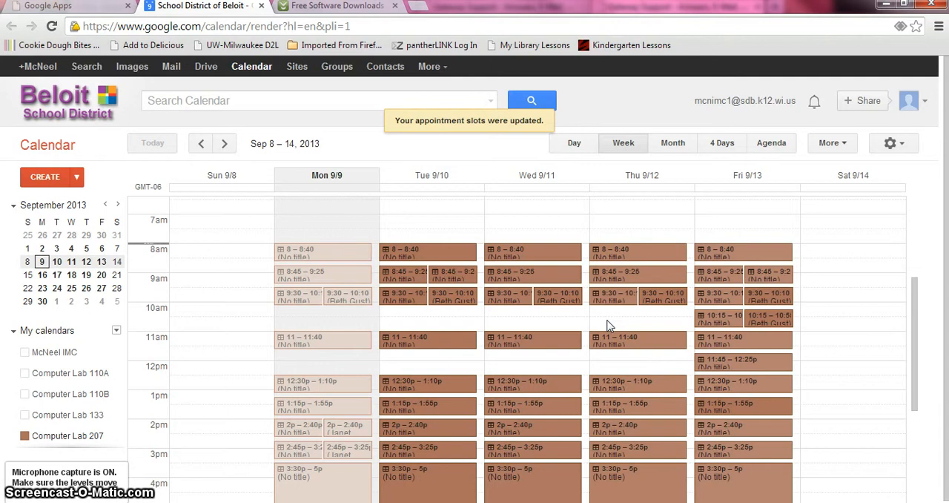
pyautogui.click(615, 295)
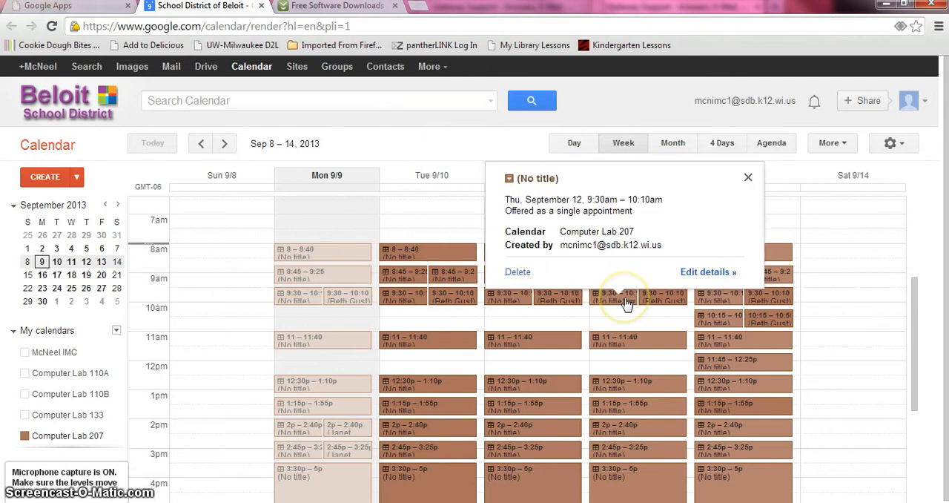
pyautogui.click(749, 178)
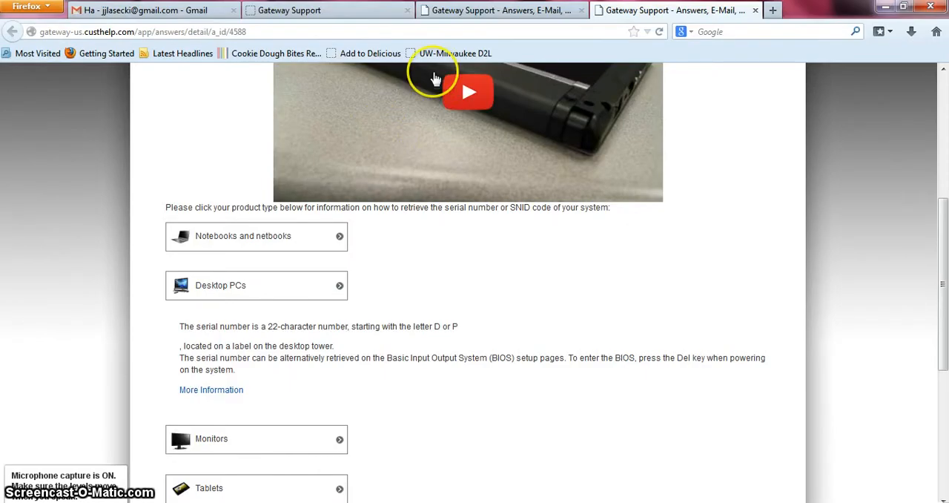
pyautogui.click(568, 28)
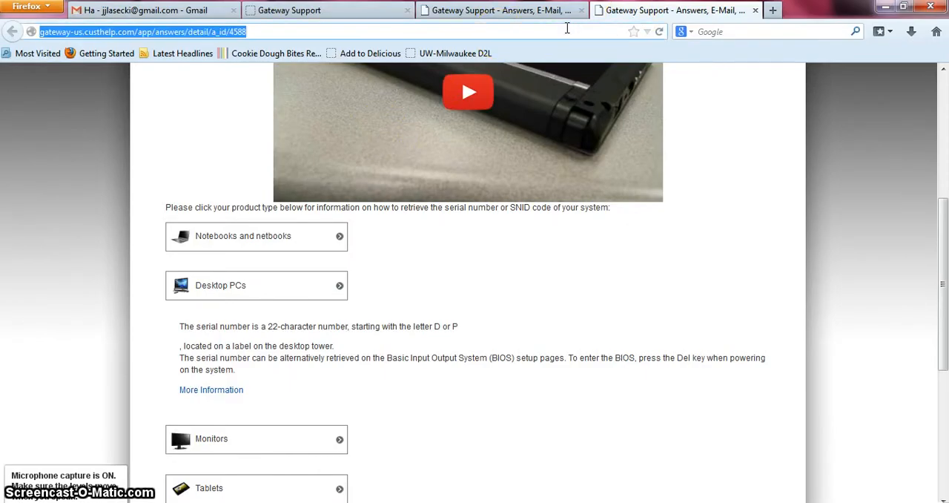
pyautogui.write('www.sdb.')
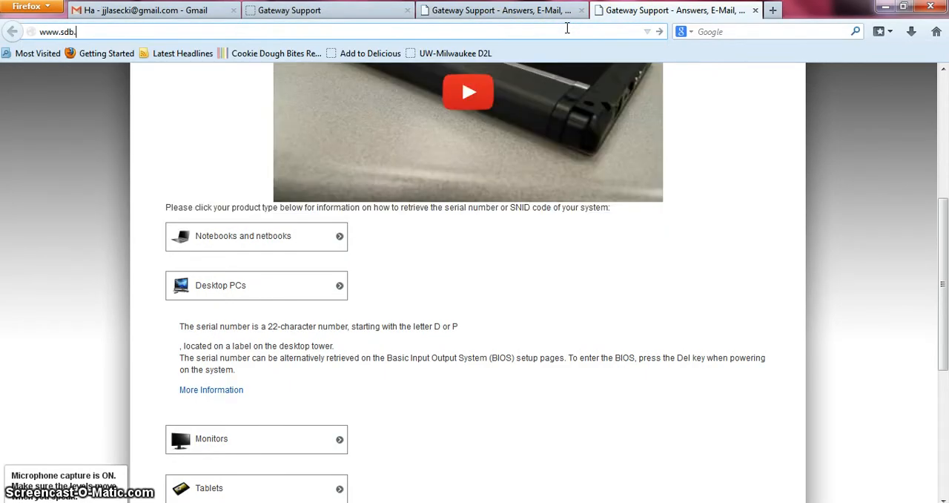
pyautogui.write('k12.wi.us')
pyautogui.press('Return')
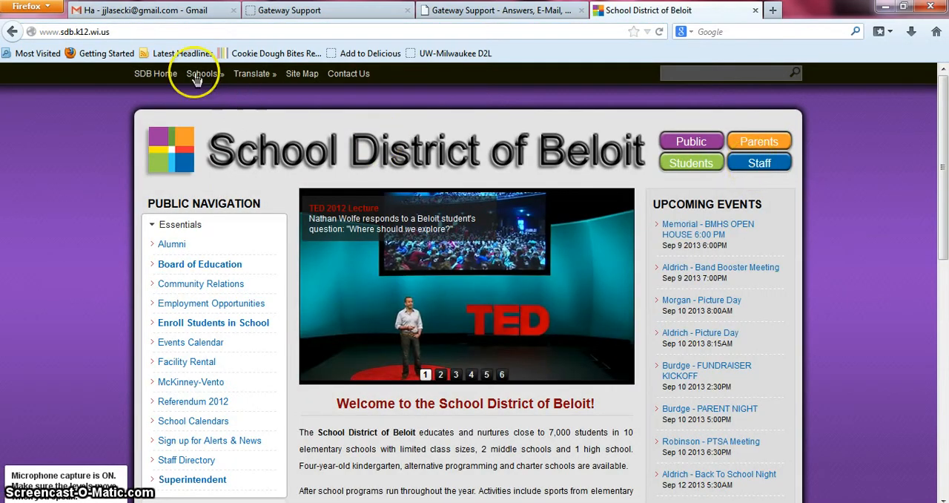
# Go to the McNeel Middle School site and open the Calendars page of its LMC website
pyautogui.moveTo(198, 75)
pyautogui.click(162, 142)
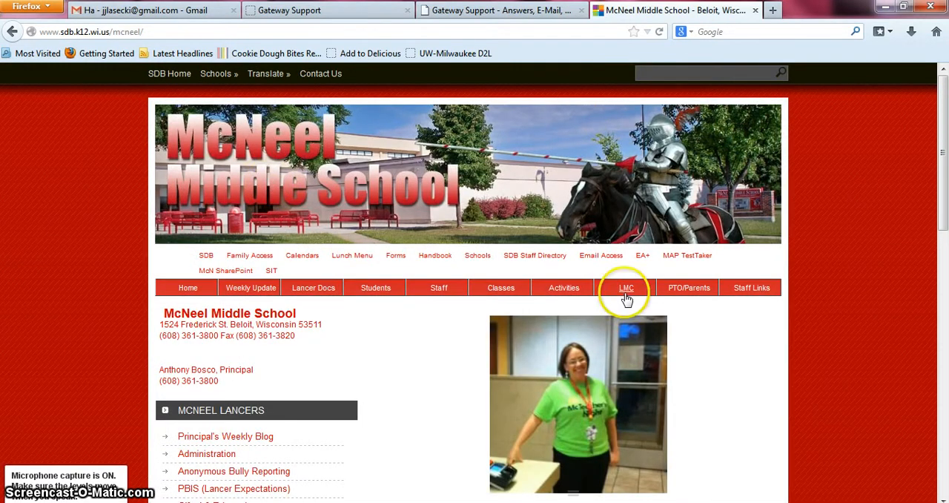
pyautogui.click(627, 289)
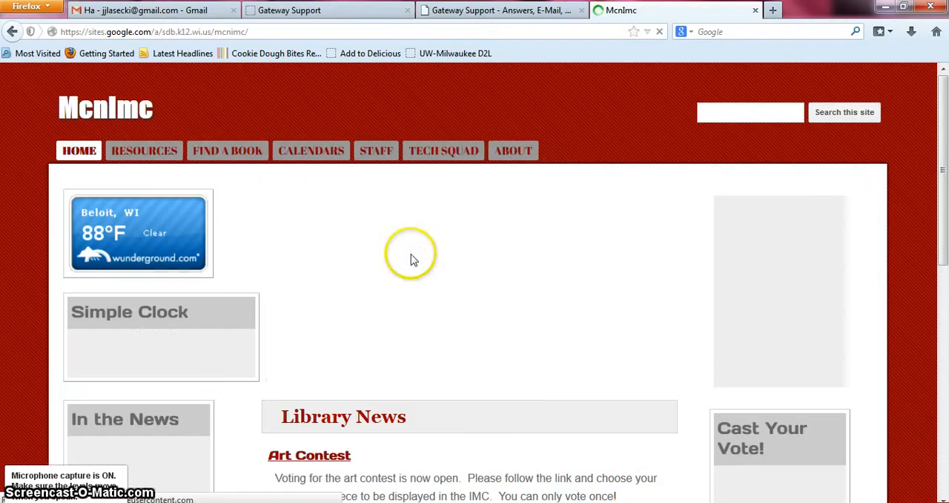
pyautogui.click(297, 156)
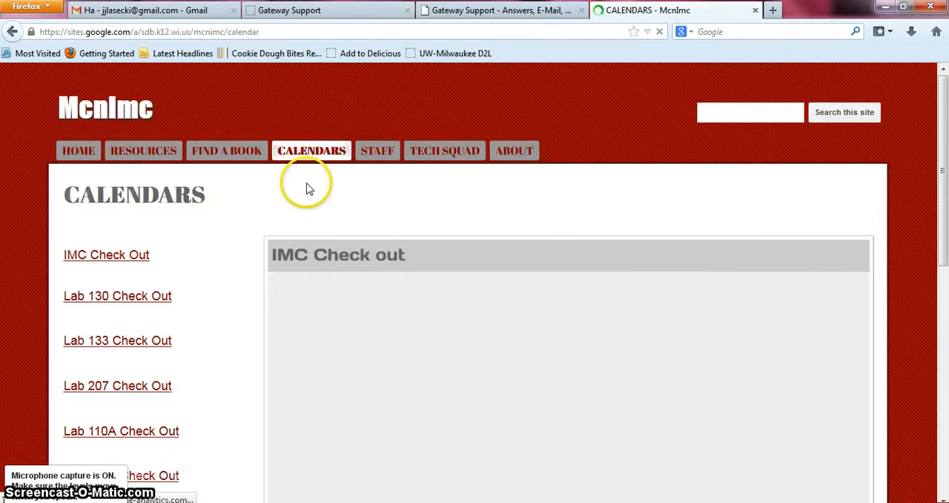
# Check the Lab 110B and Lab 130 check-out calendars, closing each one after viewing
pyautogui.click(151, 476)
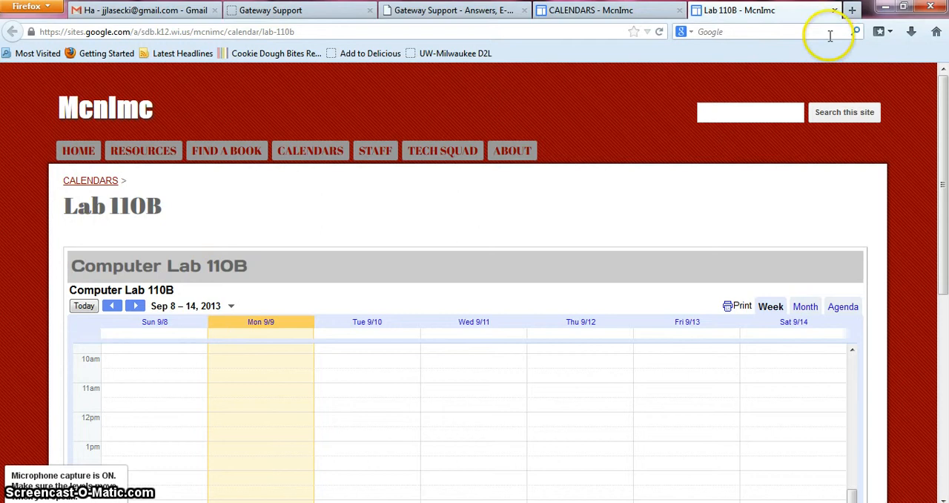
pyautogui.click(834, 10)
pyautogui.moveTo(941, 175); pyautogui.dragTo(944, 241)
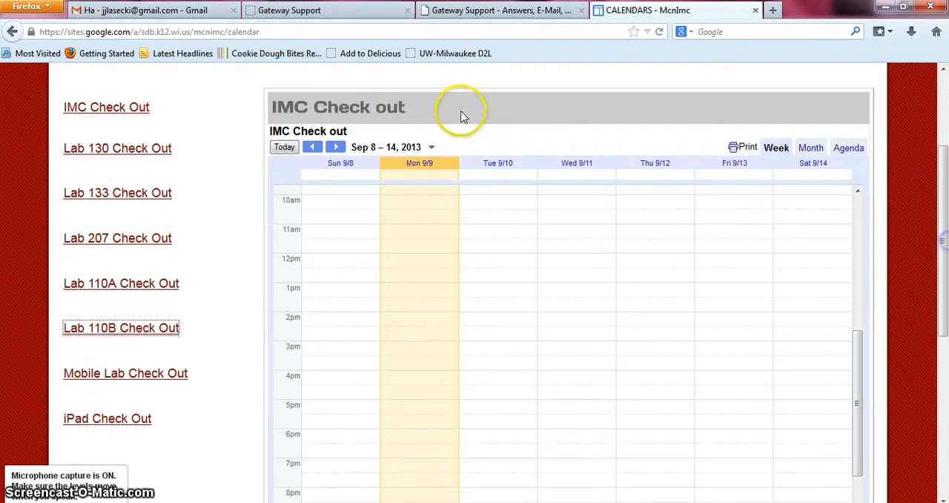
pyautogui.click(99, 148)
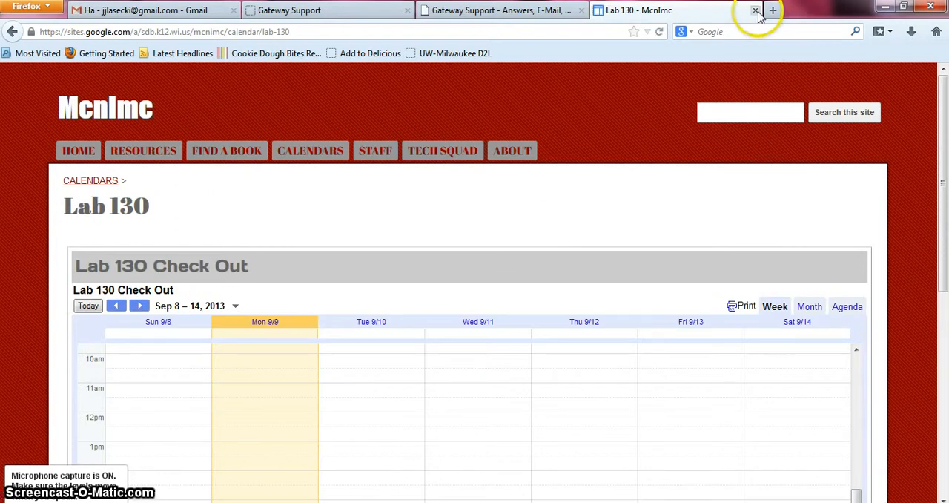
pyautogui.click(756, 11)
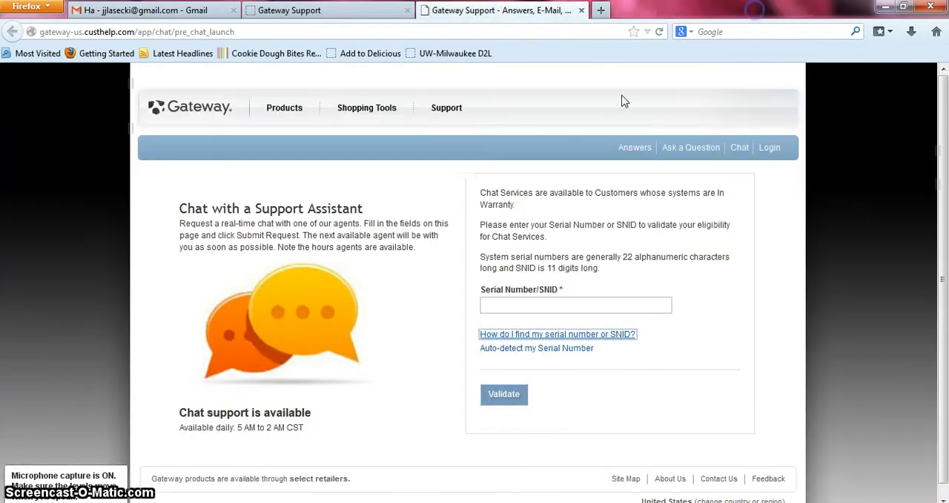
pyautogui.click(597, 11)
pyautogui.write('www.sdb.k12.wi.us/')
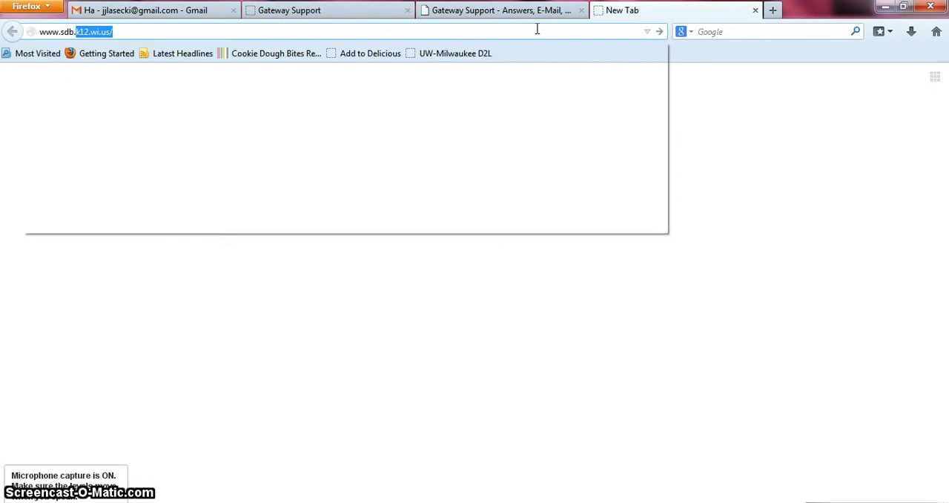
pyautogui.press('Return')
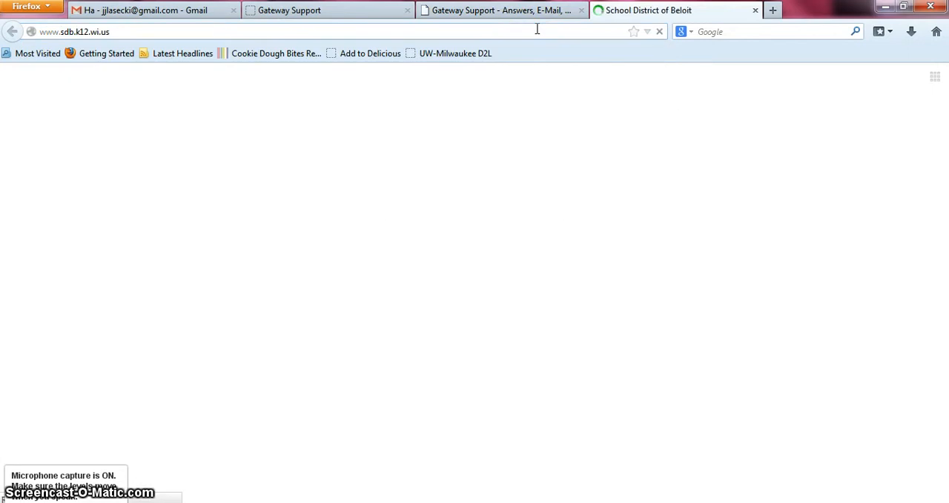
# Go to the McNeel Middle School site and open the Calendars page of its McnImc website
pyautogui.moveTo(199, 73)
pyautogui.click(164, 141)
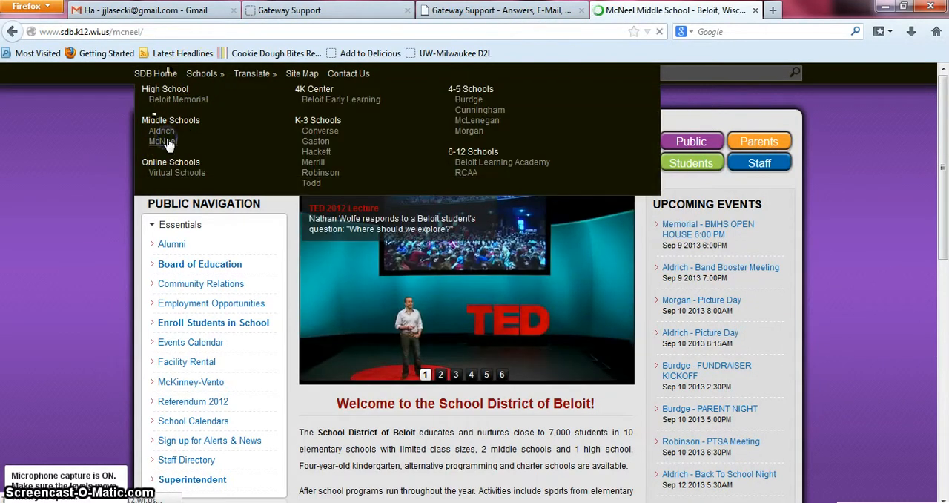
pyautogui.click(625, 297)
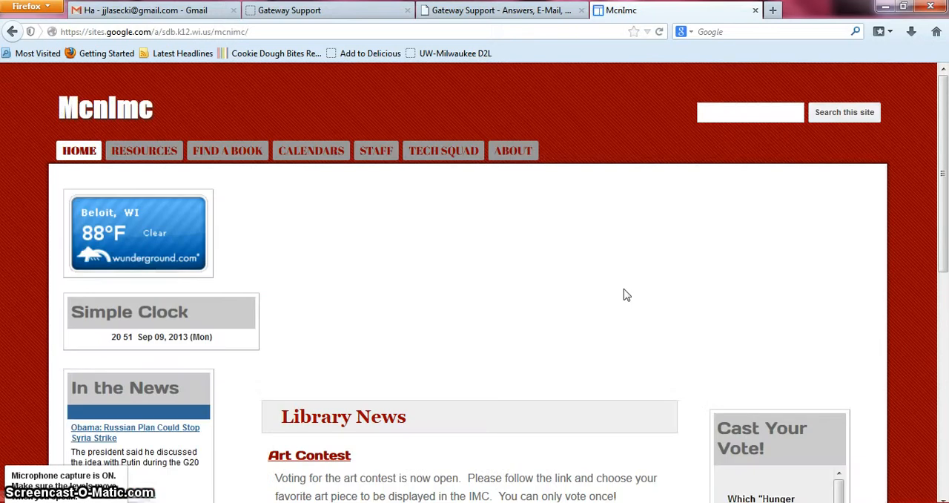
pyautogui.click(318, 149)
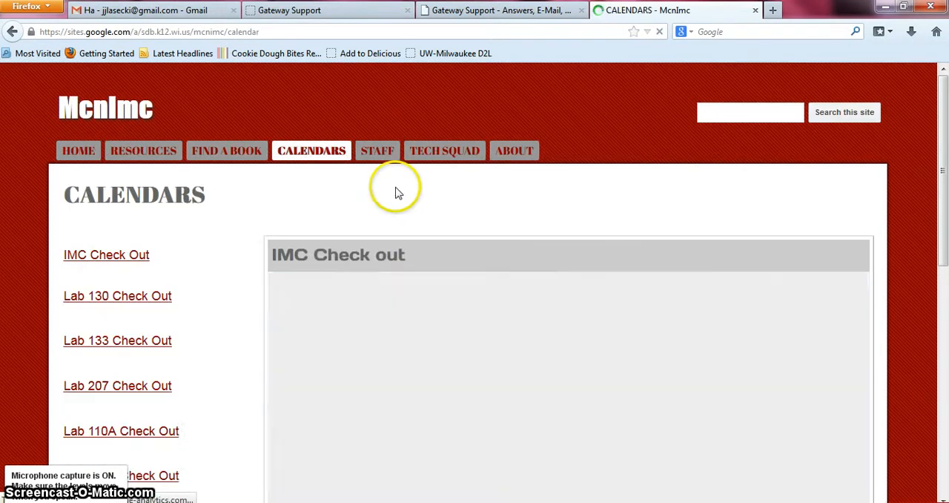
# Open the Lab 133 Check Out page and look through the week's bookings down to the sign-out link
pyautogui.click(133, 340)
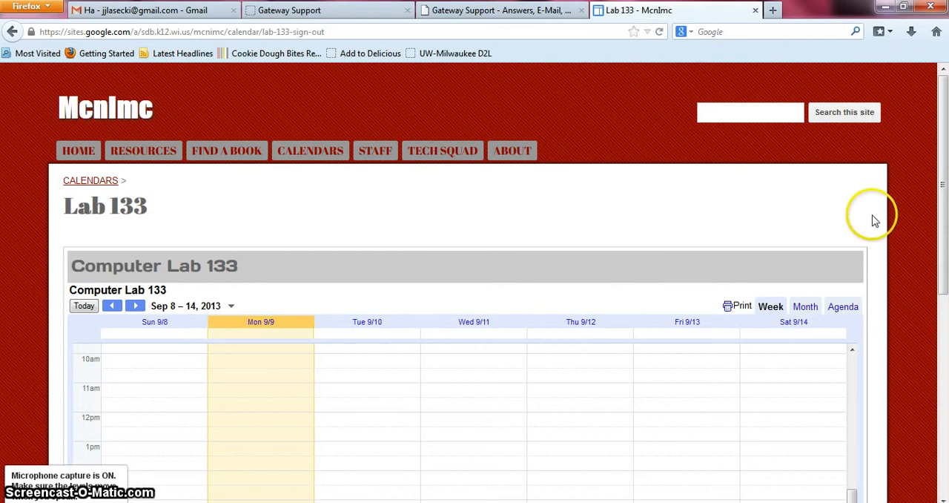
pyautogui.moveTo(939, 201); pyautogui.dragTo(944, 300)
pyautogui.moveTo(853, 365); pyautogui.dragTo(847, 333)
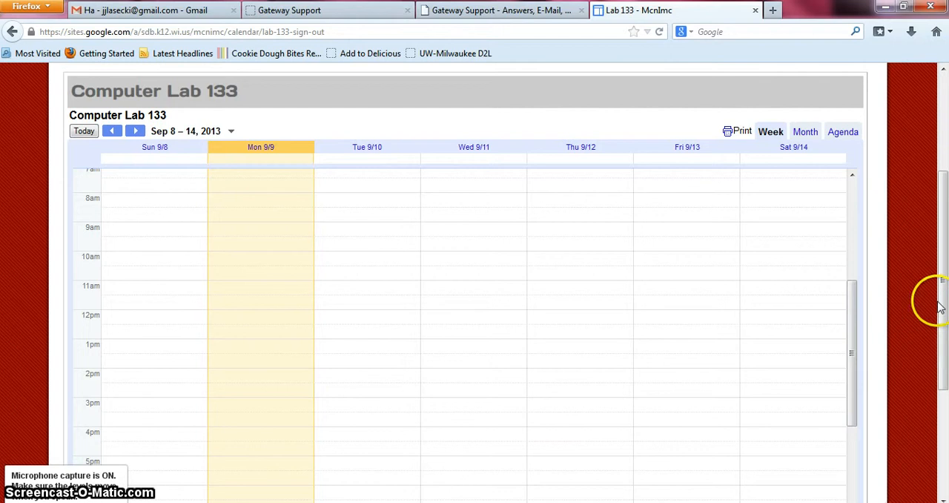
pyautogui.moveTo(942, 291); pyautogui.dragTo(942, 356)
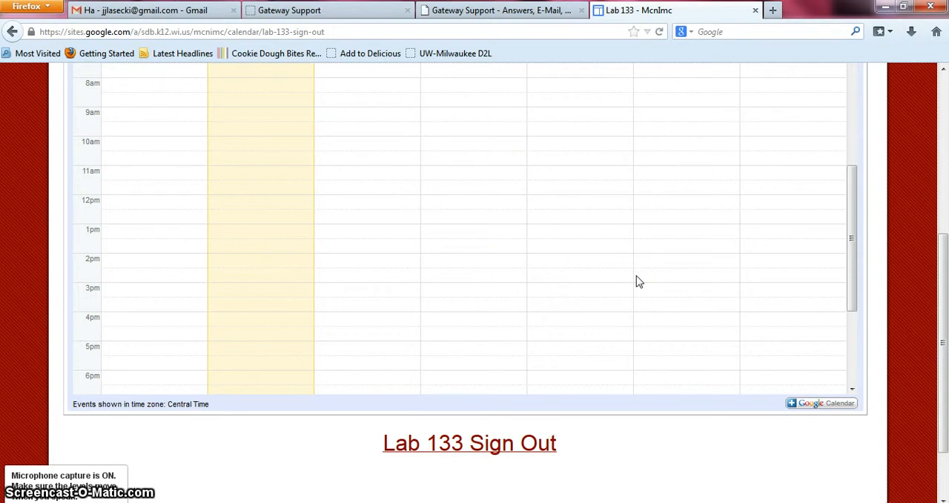
# Open the Lab 133 Sign Out page, look over the appointment slots for the week, and close it
pyautogui.click(483, 445)
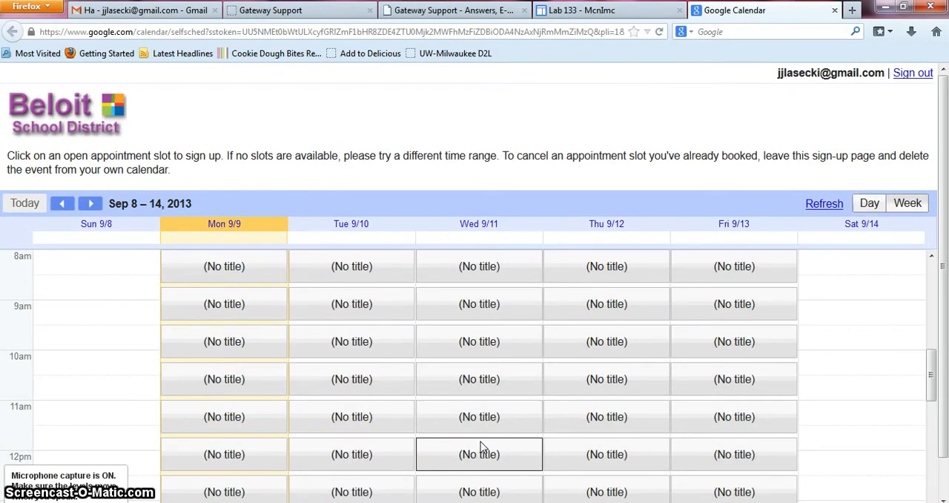
pyautogui.click(932, 367)
pyautogui.moveTo(932, 367)
pyautogui.mouseDown()
pyautogui.moveTo(943, 424)
pyautogui.moveTo(944, 340)
pyautogui.moveTo(943, 364)
pyautogui.mouseUp()
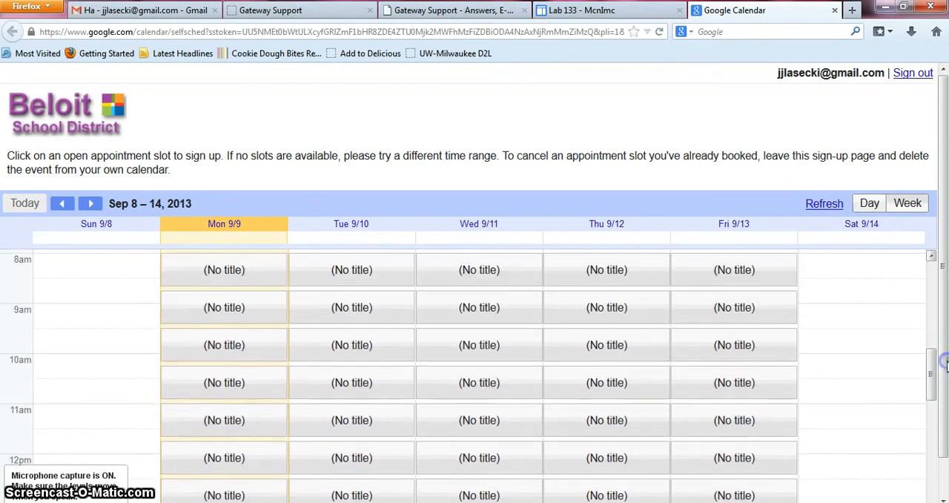
pyautogui.click(835, 11)
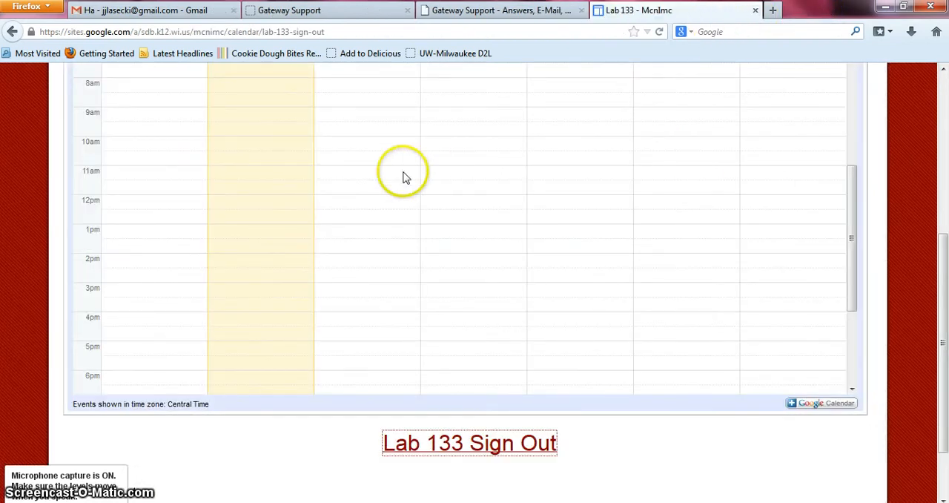
# Return to the Calendars page and look through the week's bookings on the Lab 207 Check Out calendar
pyautogui.moveTo(946, 383); pyautogui.dragTo(945, 268)
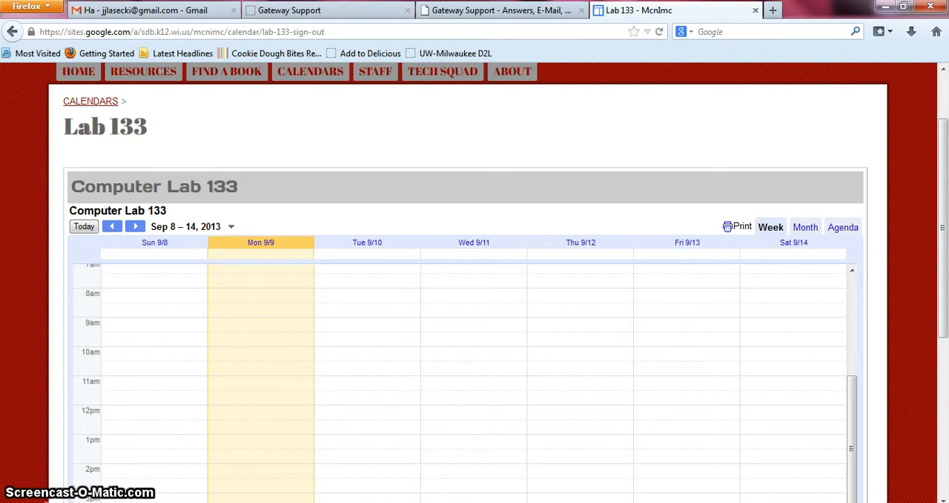
pyautogui.click(249, 433)
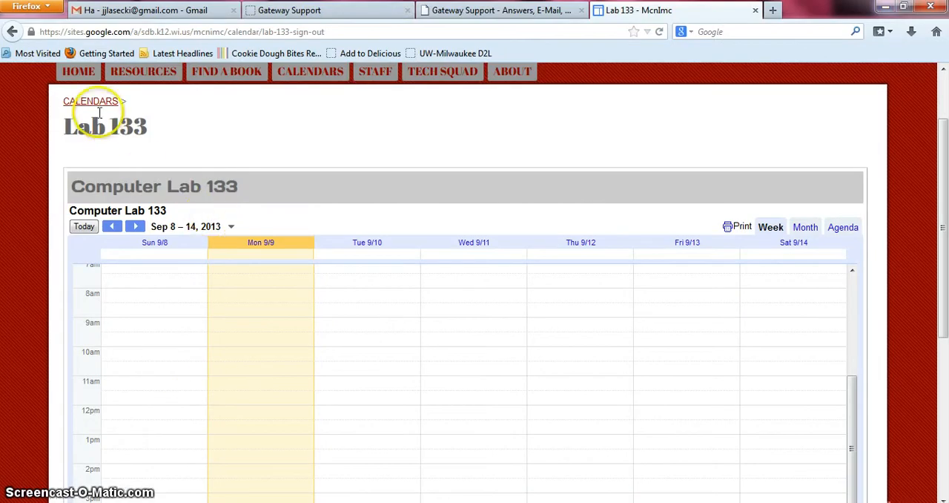
pyautogui.click(91, 102)
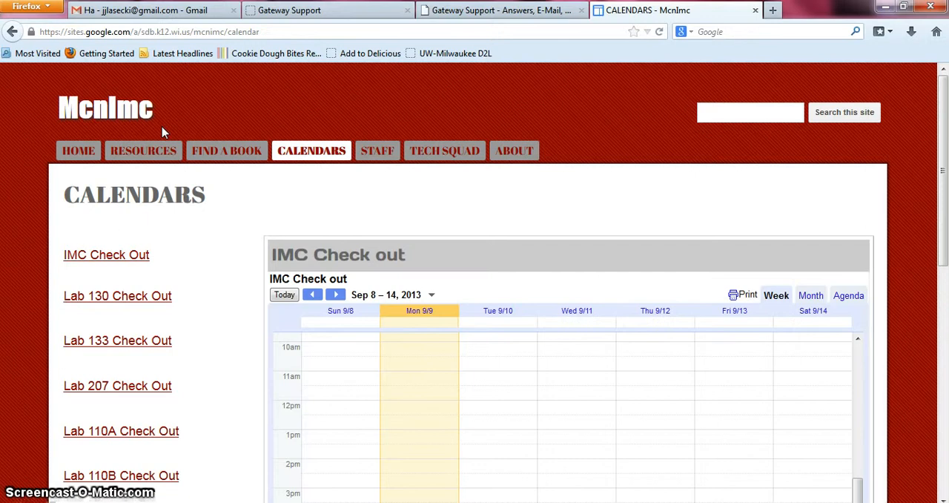
pyautogui.click(137, 386)
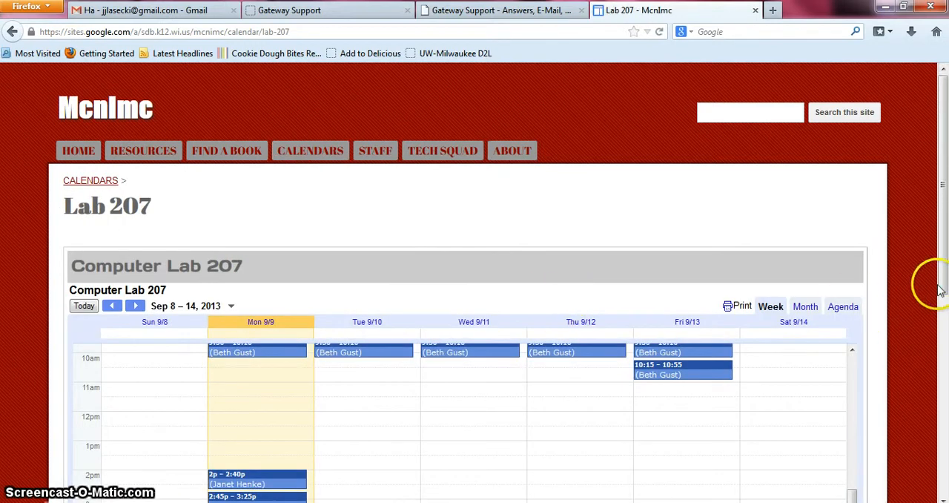
pyautogui.click(944, 289)
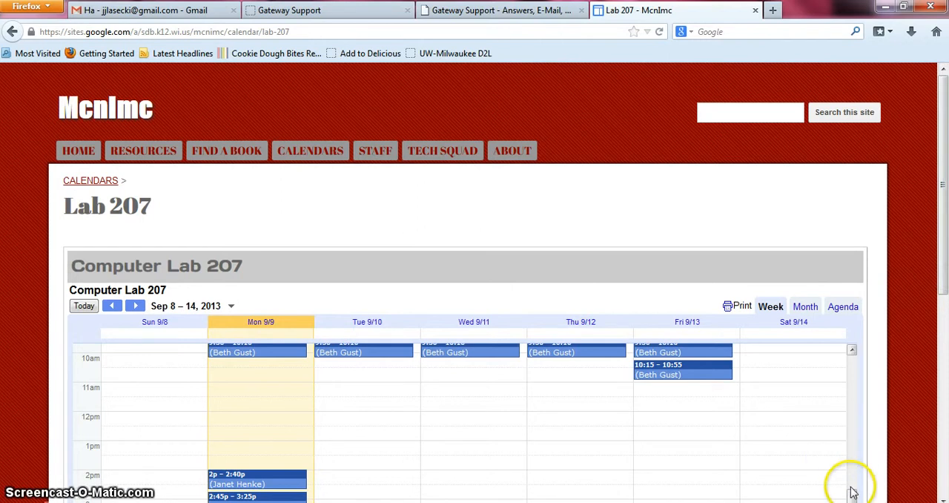
pyautogui.moveTo(848, 486); pyautogui.dragTo(848, 502)
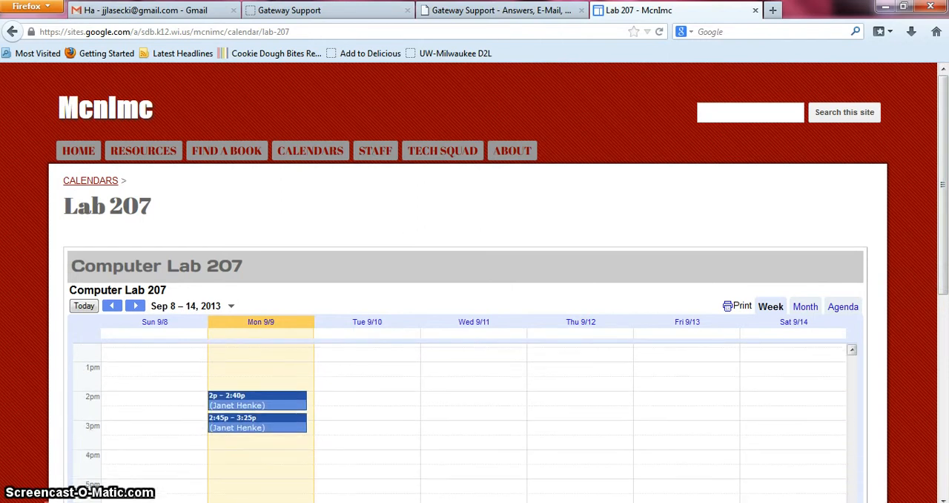
pyautogui.moveTo(947, 300); pyautogui.dragTo(945, 441)
# Open the Lab 207 sign-out page and check which appointment slots are offered during the week
pyautogui.click(468, 426)
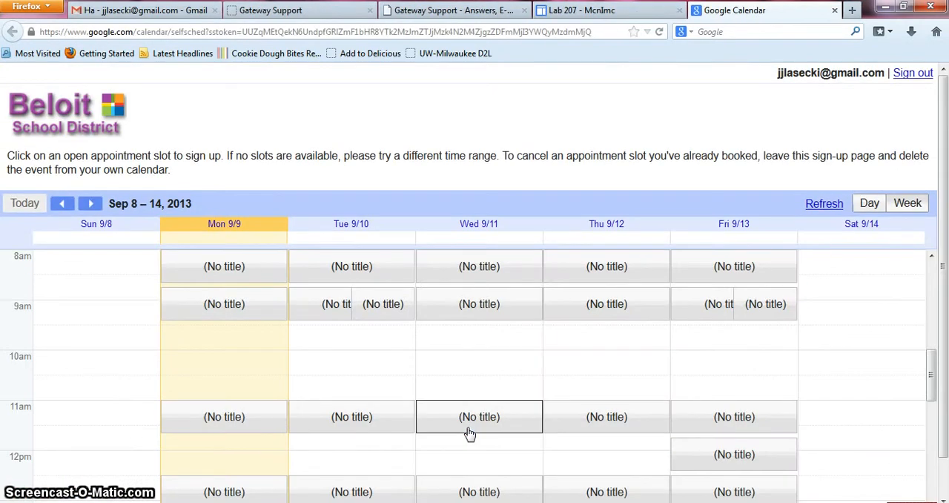
pyautogui.click(732, 383)
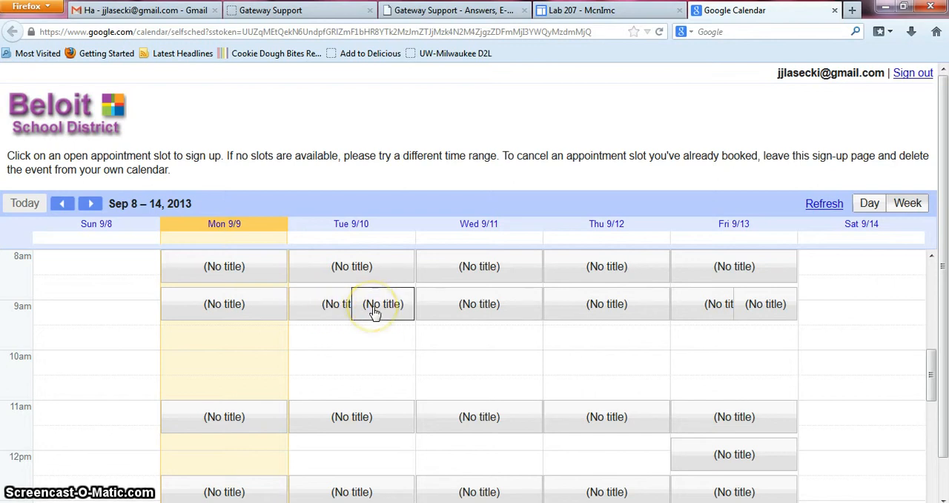
pyautogui.moveTo(375, 312)
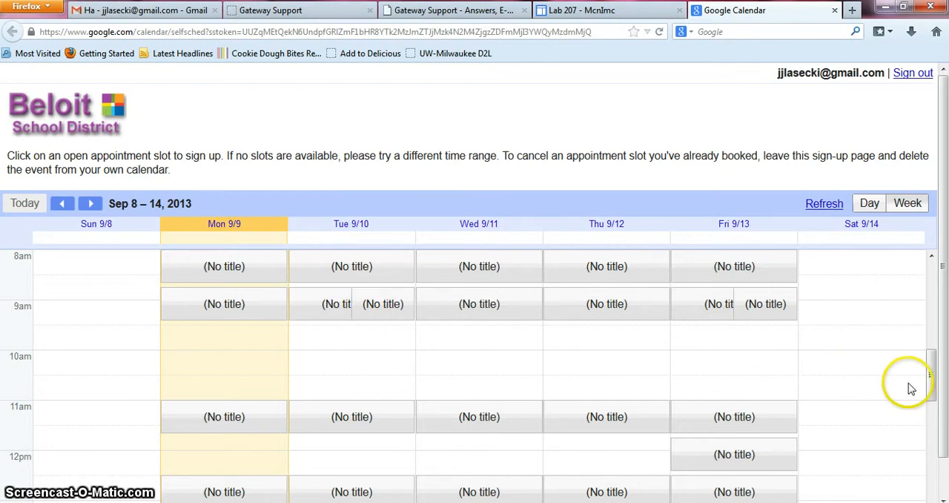
pyautogui.moveTo(931, 385); pyautogui.dragTo(932, 373)
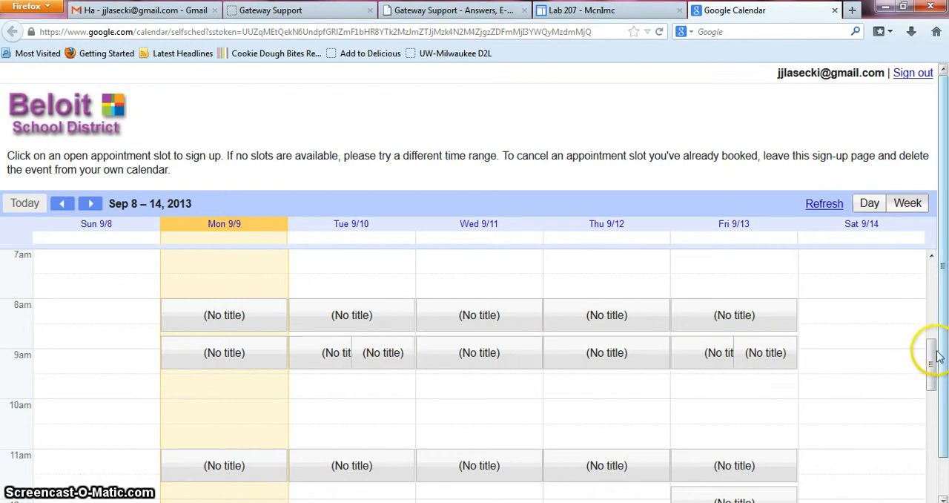
pyautogui.moveTo(932, 356); pyautogui.dragTo(937, 378)
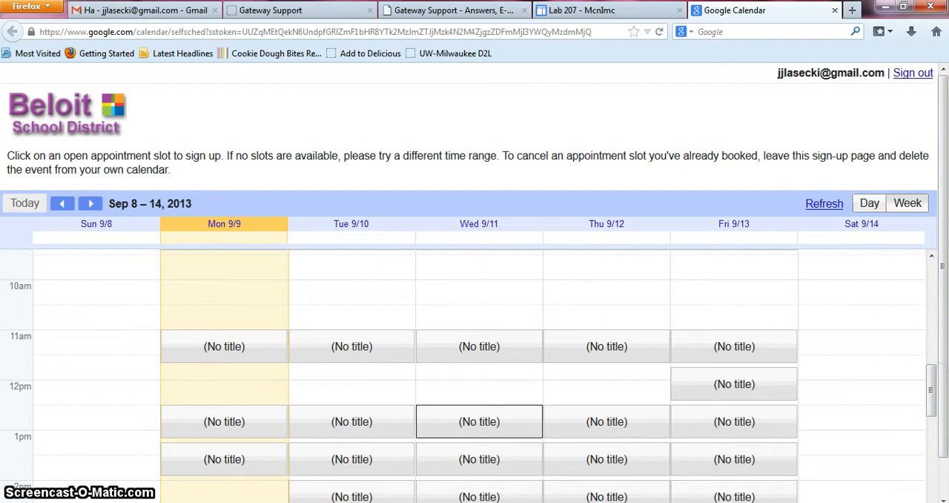
# Switch to Google Calendar in Chrome and view the details of Thursday's open 9:30am slot and Tuesday's booked 9:30am slot
pyautogui.hotkey('alt', 'Tab')
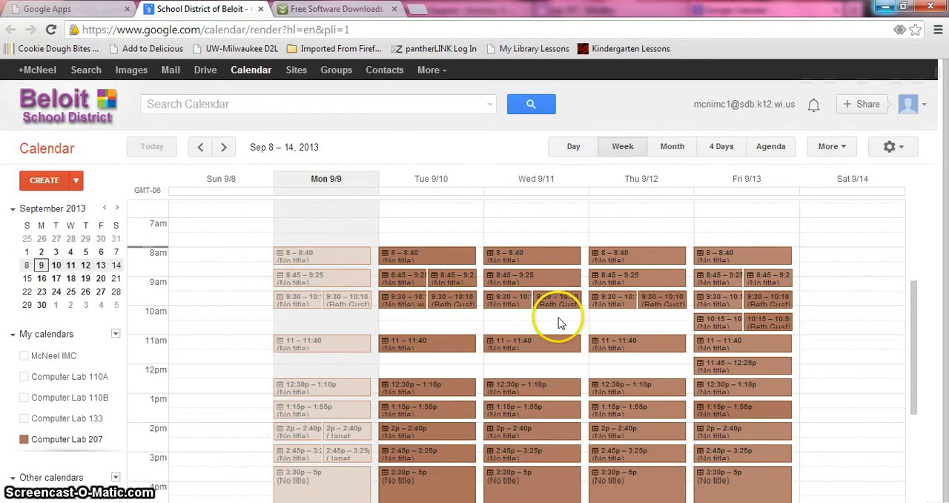
pyautogui.click(628, 307)
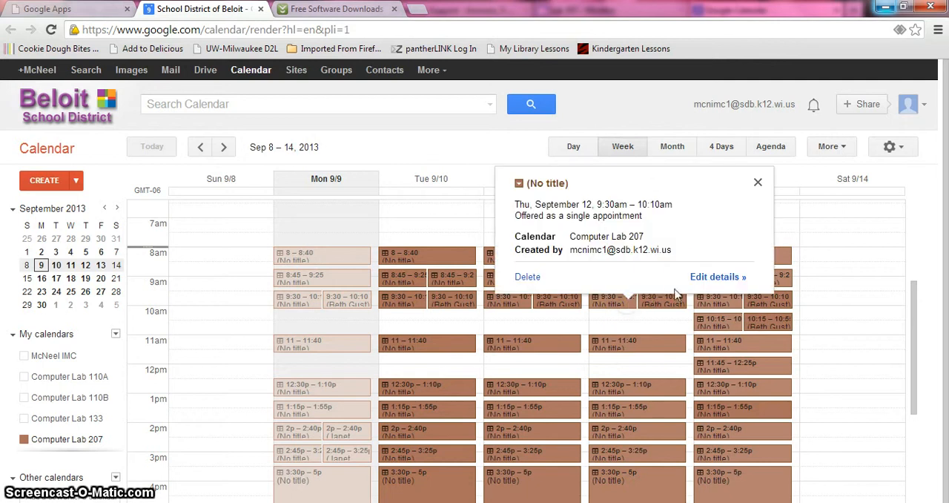
pyautogui.click(708, 280)
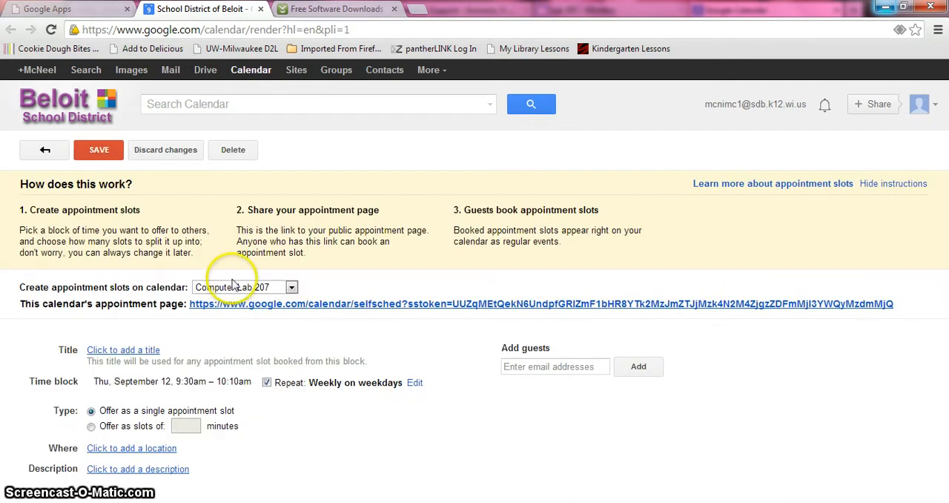
pyautogui.click(46, 152)
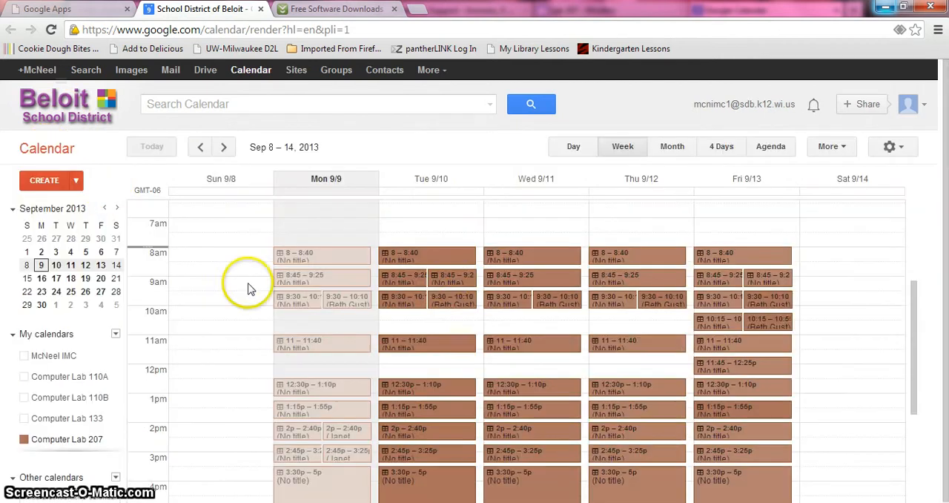
pyautogui.click(454, 308)
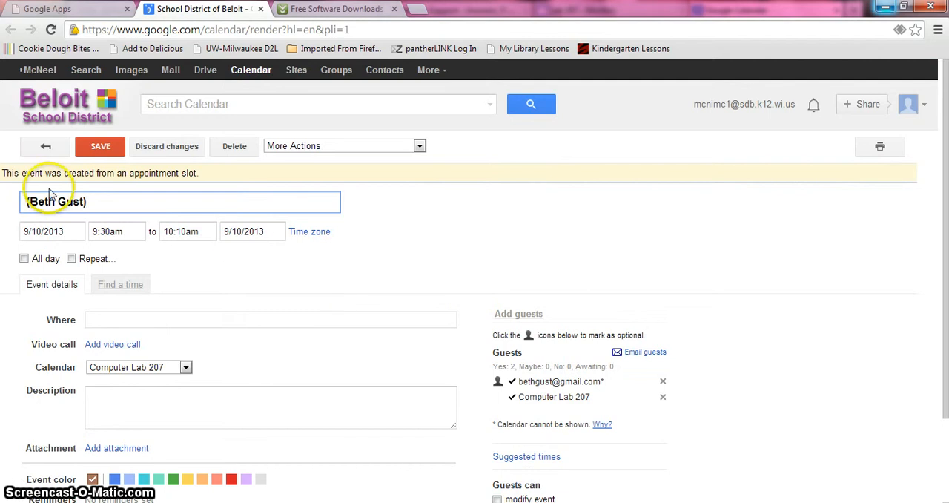
pyautogui.click(47, 147)
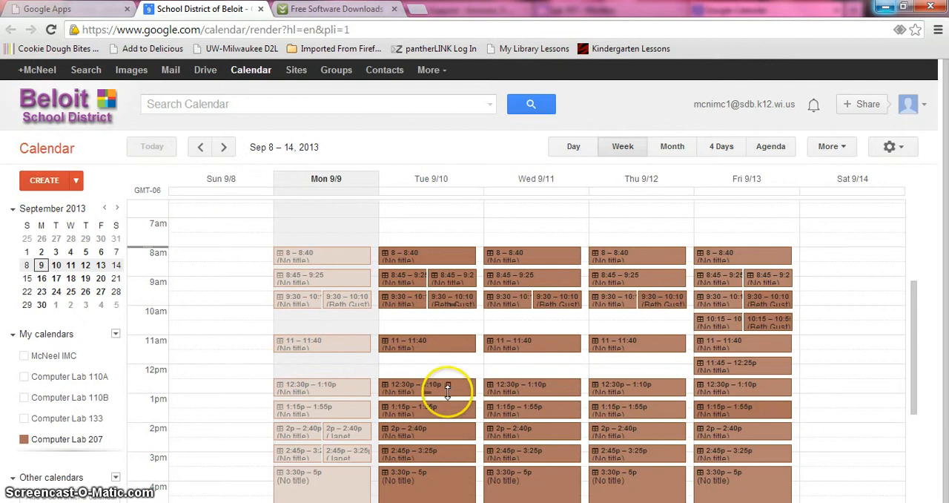
# Set the Friday 10:15am Computer Lab 207 slot to repeat weekly on Monday through Friday and save the change
pyautogui.doubleClick(724, 328)
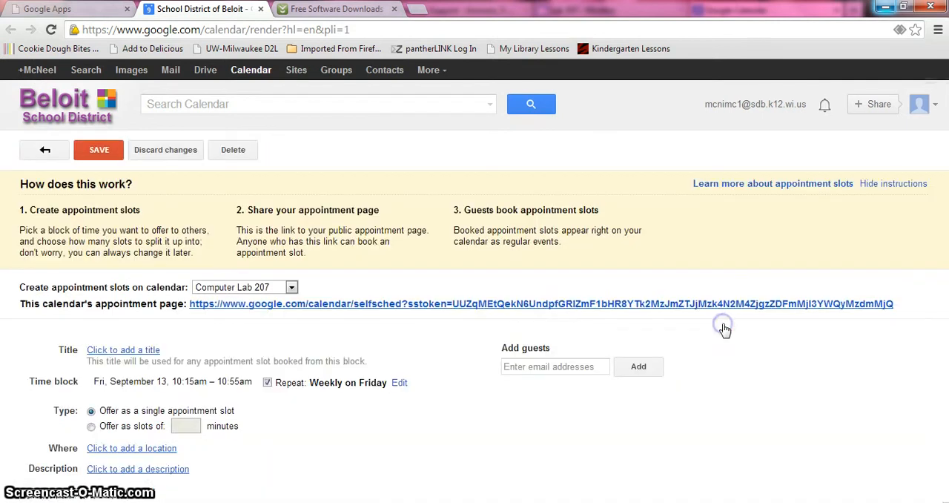
pyautogui.click(399, 382)
pyautogui.click(448, 256)
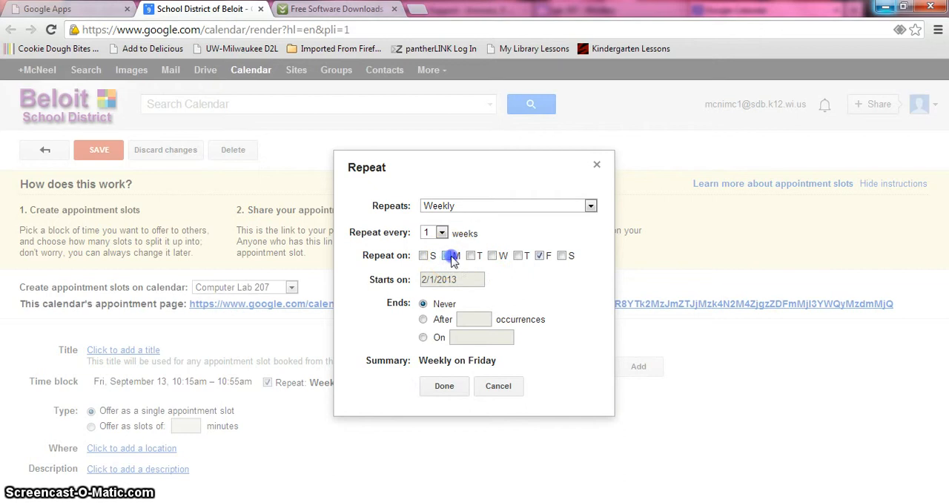
pyautogui.click(491, 255)
pyautogui.click(518, 255)
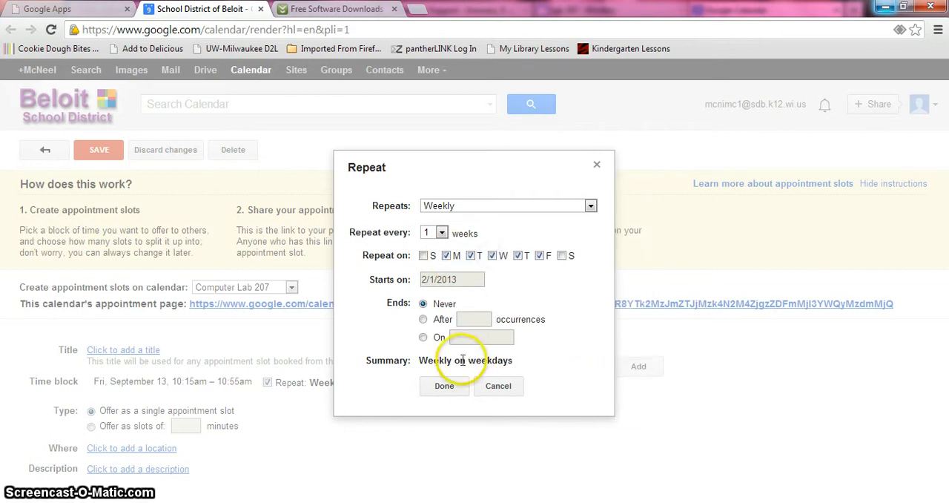
pyautogui.click(447, 387)
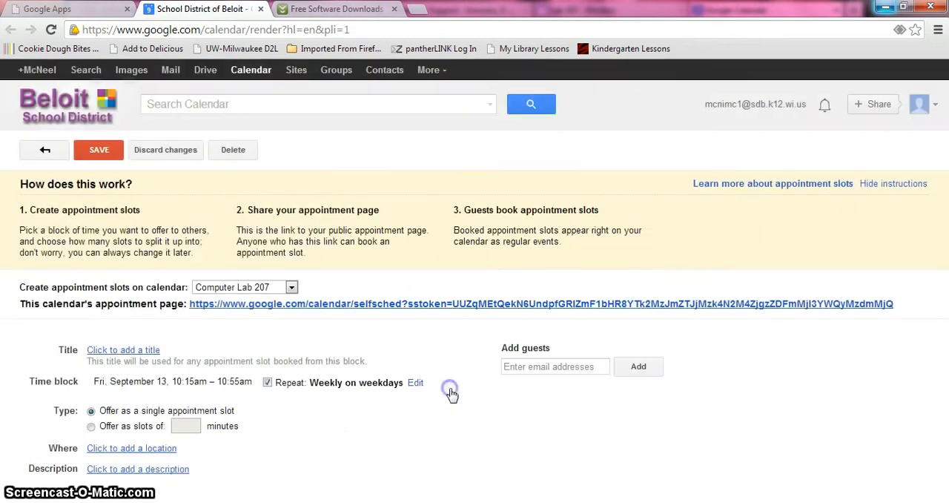
pyautogui.click(98, 150)
pyautogui.click(361, 306)
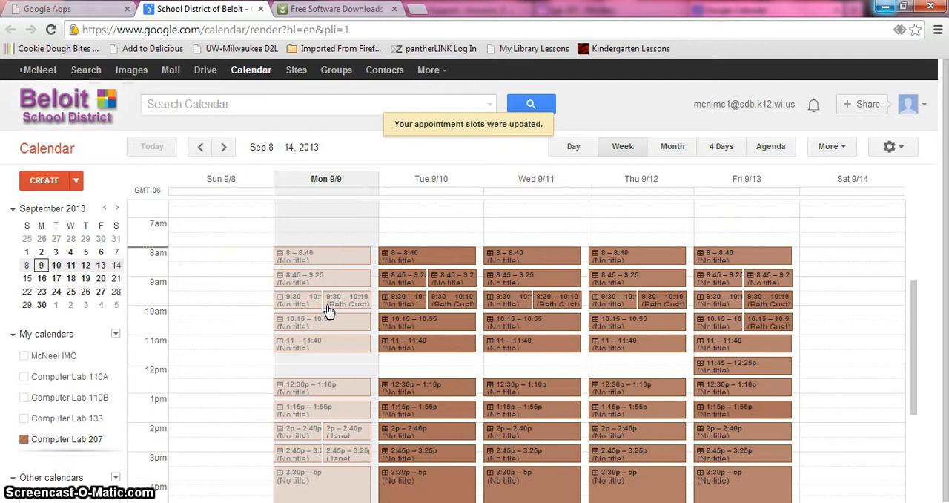
# Display only the McNeel IMC calendar
pyautogui.click(93, 357)
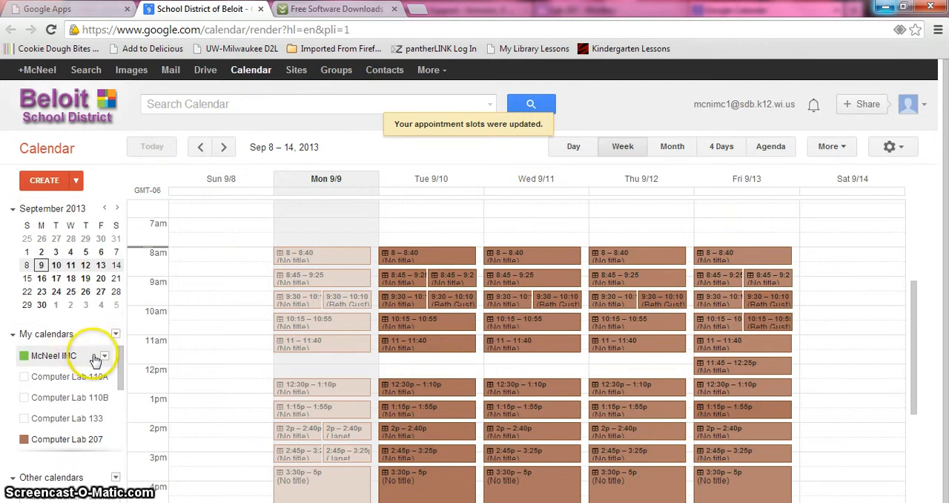
pyautogui.click(104, 358)
pyautogui.click(155, 180)
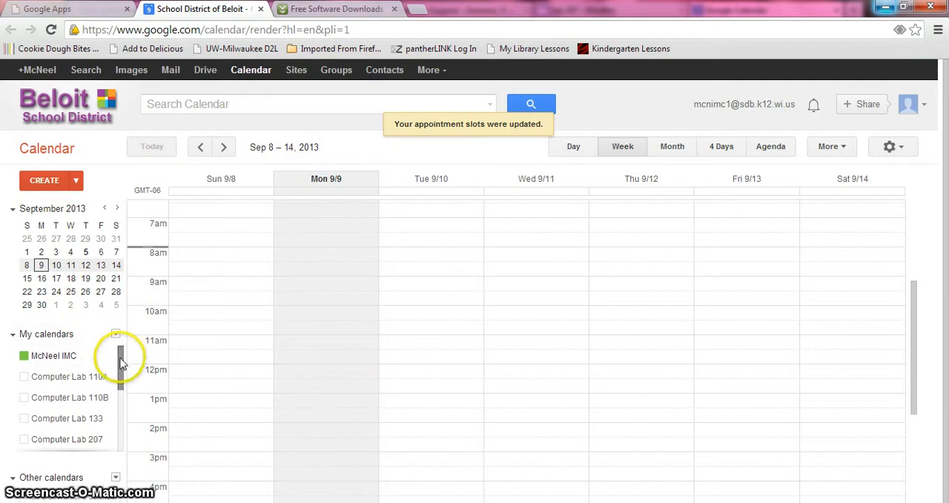
# Display only the IMC Check out calendar
pyautogui.moveTo(122, 363); pyautogui.dragTo(121, 379)
pyautogui.rightClick(104, 422)
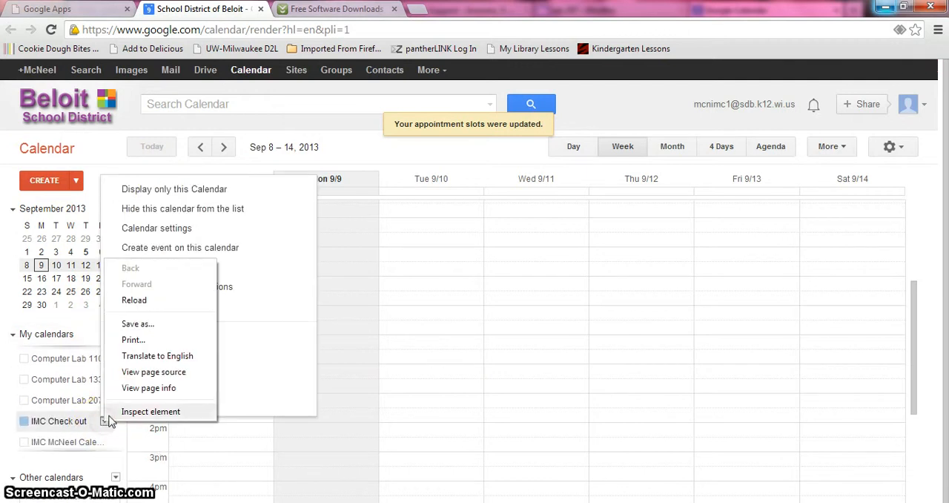
pyautogui.click(168, 187)
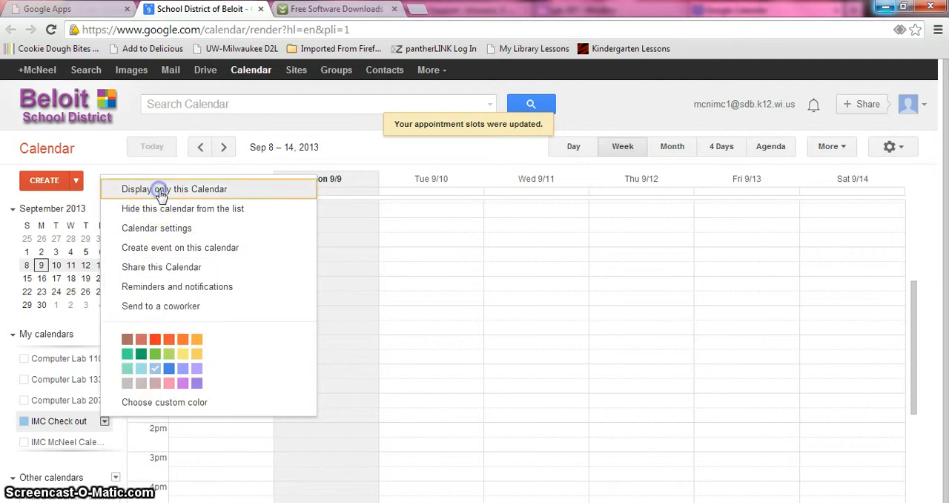
pyautogui.click(165, 188)
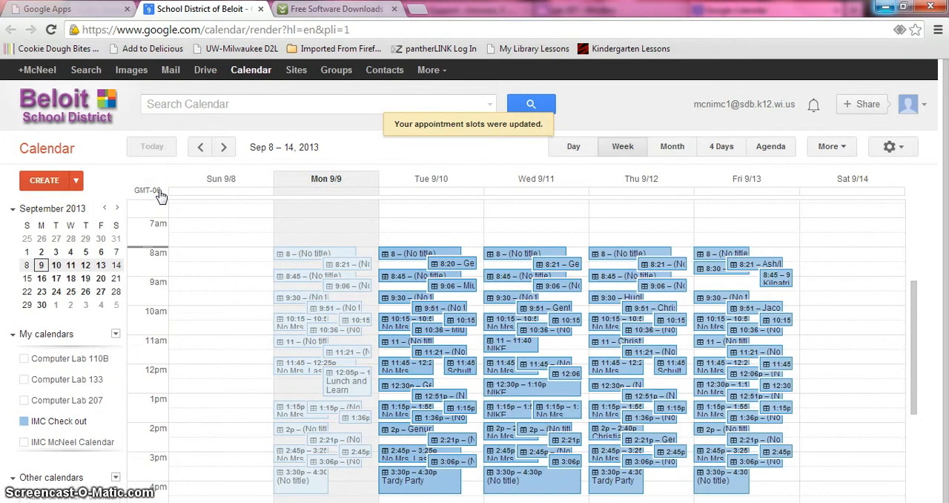
# View the summary and full details of Tuesday's 8:20am appointment slot, including its title, without changing anything
pyautogui.click(460, 268)
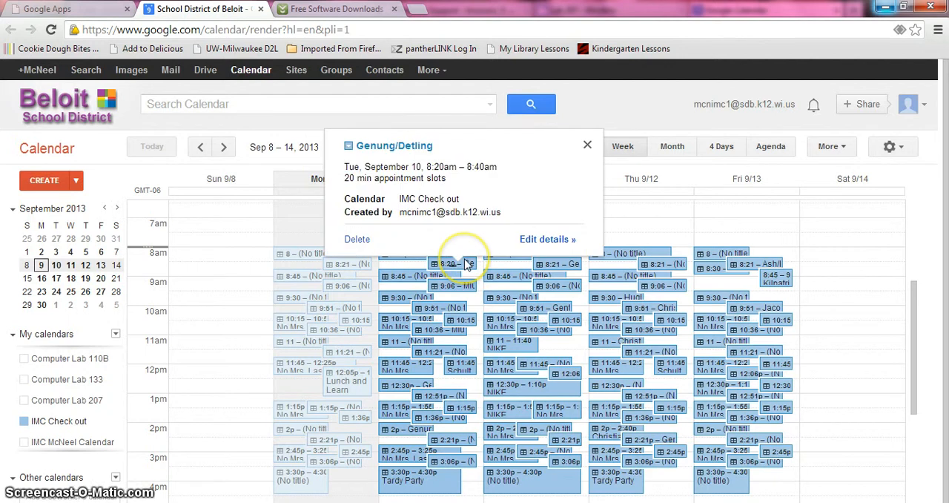
pyautogui.click(537, 238)
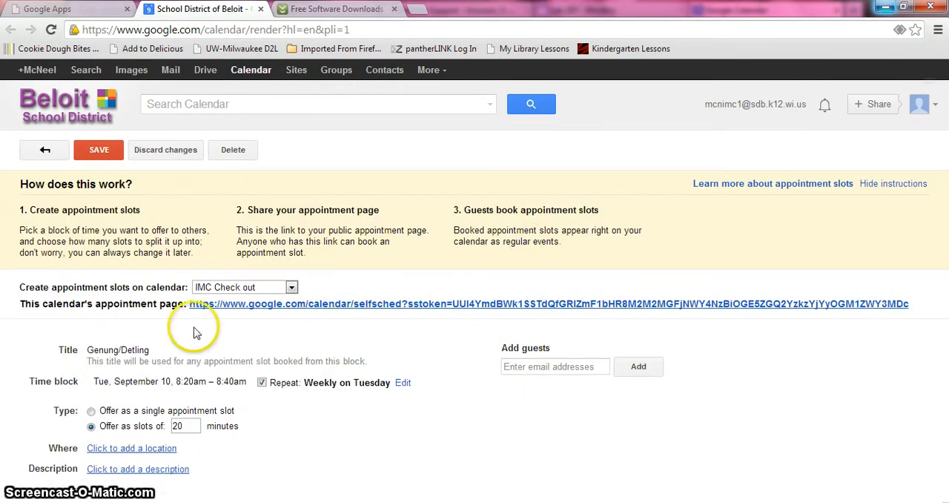
pyautogui.click(141, 350)
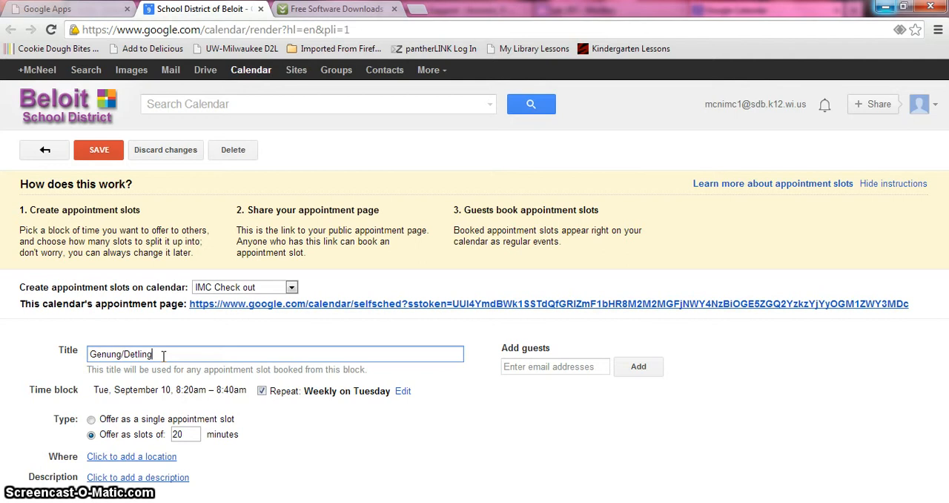
pyautogui.click(43, 150)
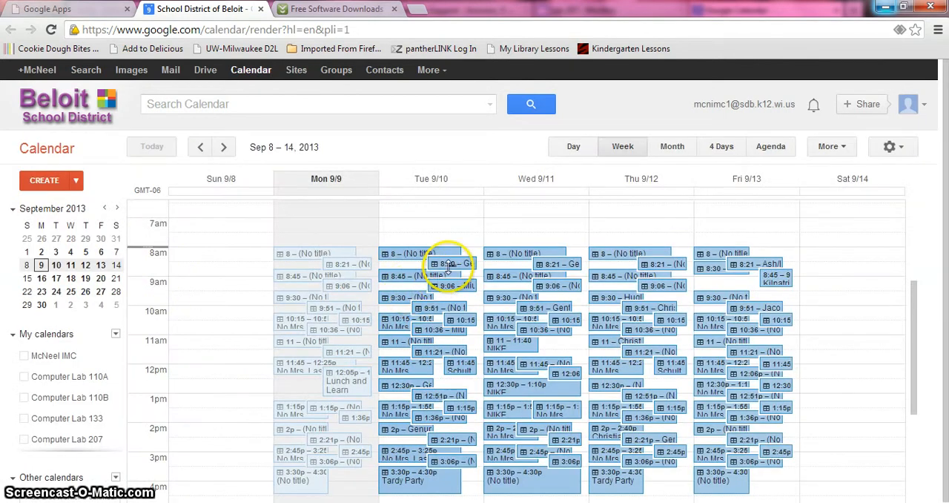
pyautogui.click(453, 265)
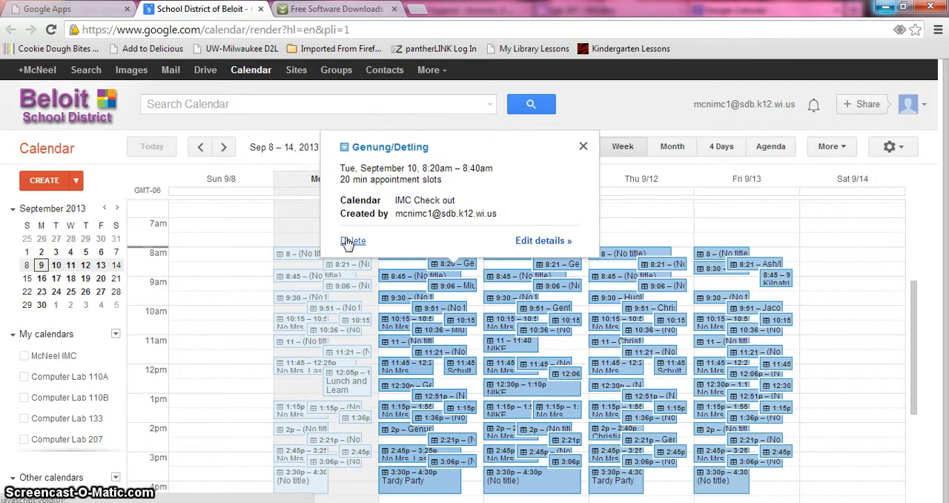
pyautogui.click(583, 146)
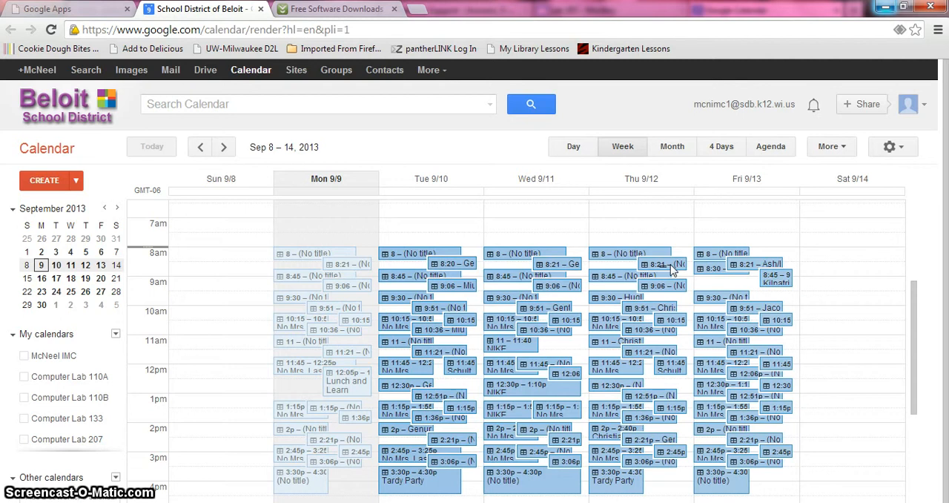
# Examine the details of Monday's 1:15pm single-appointment slot and Monday's 11:45am slot, returning to the week view without changes
pyautogui.click(295, 416)
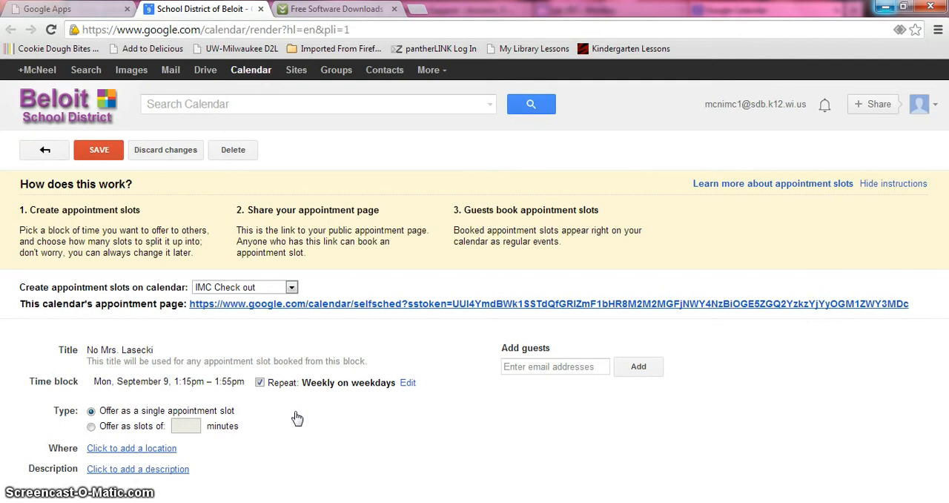
pyautogui.click(37, 148)
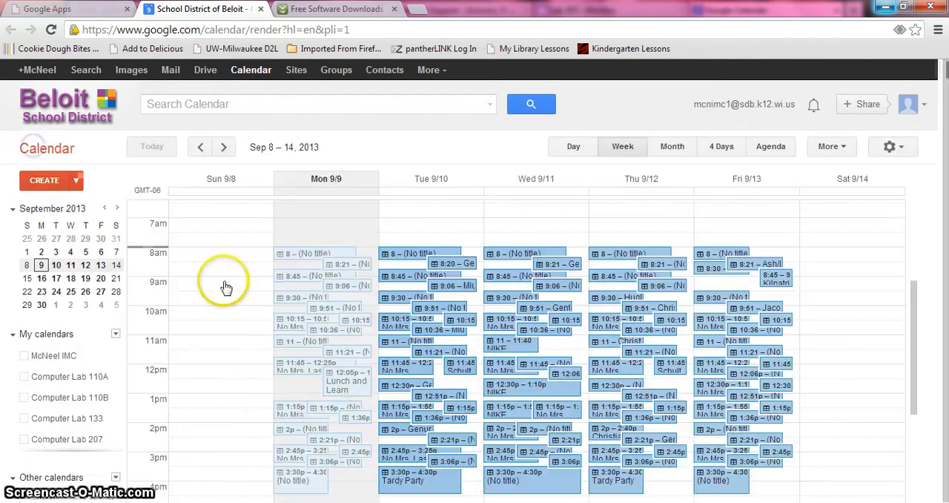
pyautogui.rightClick(291, 418)
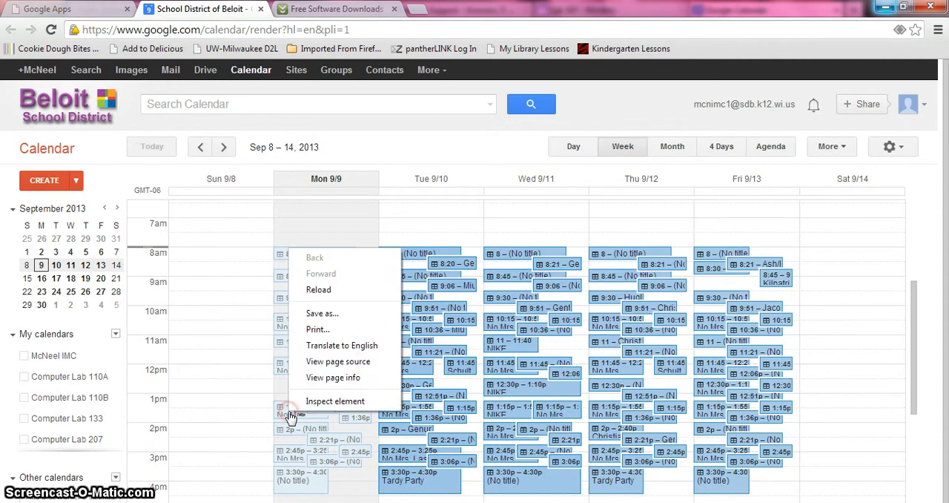
pyautogui.doubleClick(291, 416)
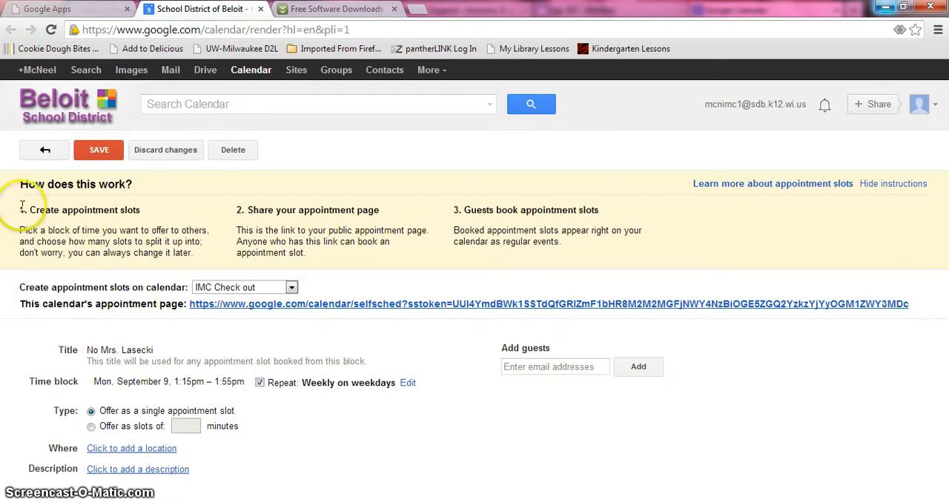
pyautogui.click(25, 151)
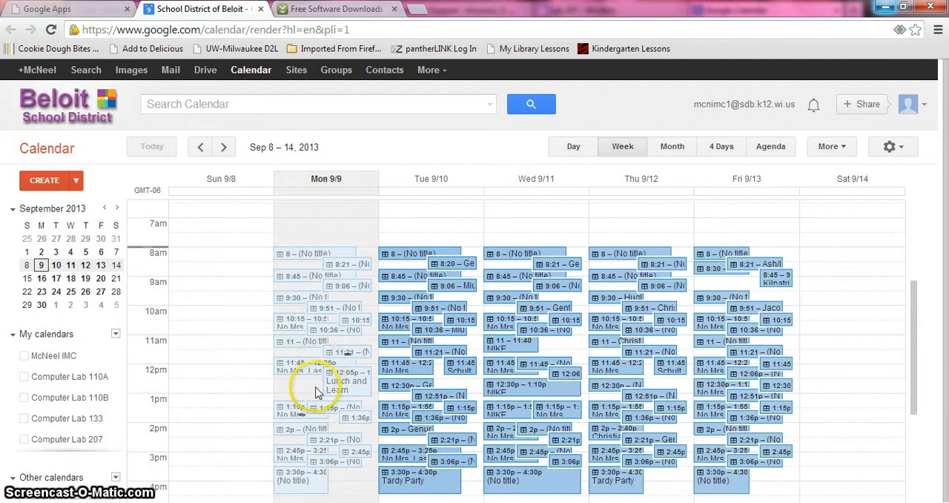
pyautogui.doubleClick(311, 375)
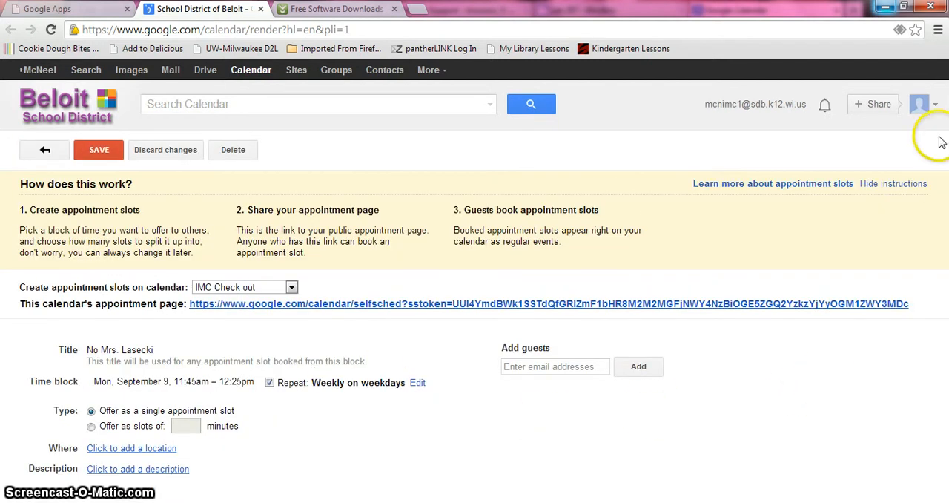
pyautogui.click(45, 153)
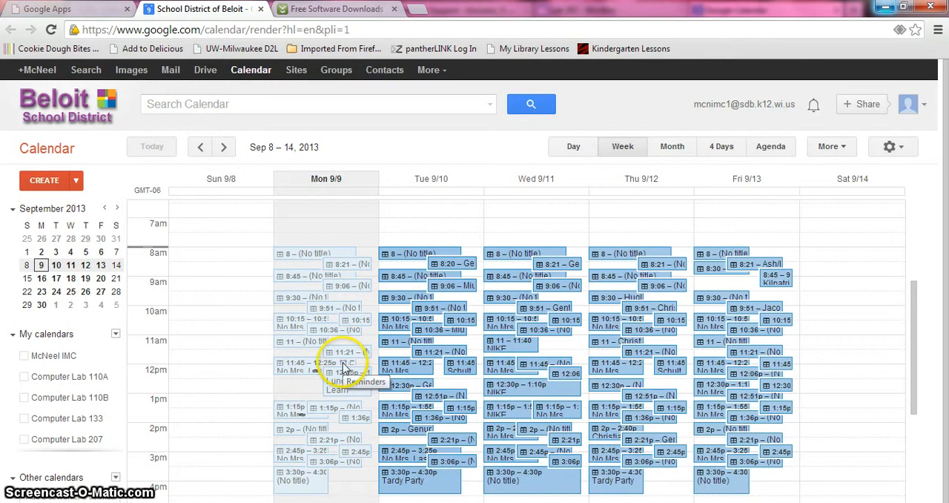
# Delete Monday's 11:45am–12:25pm appointment slot together with all events in its series
pyautogui.click(314, 370)
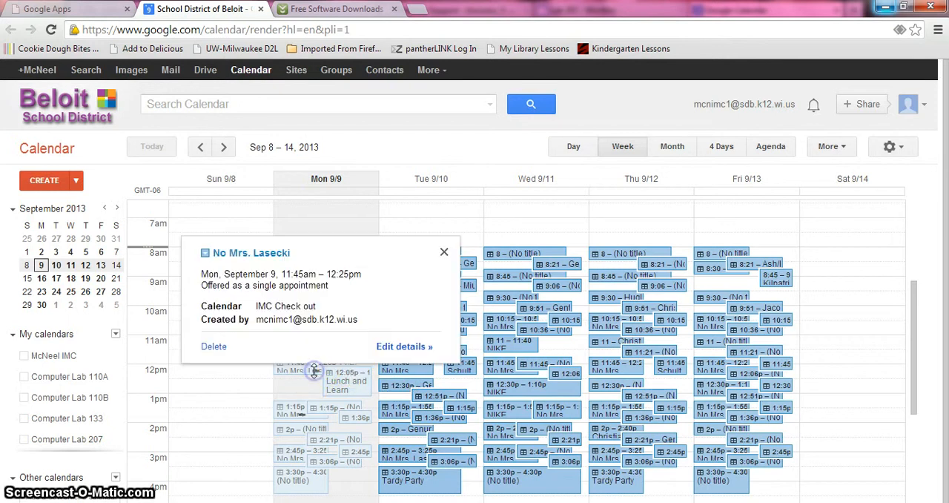
pyautogui.click(215, 347)
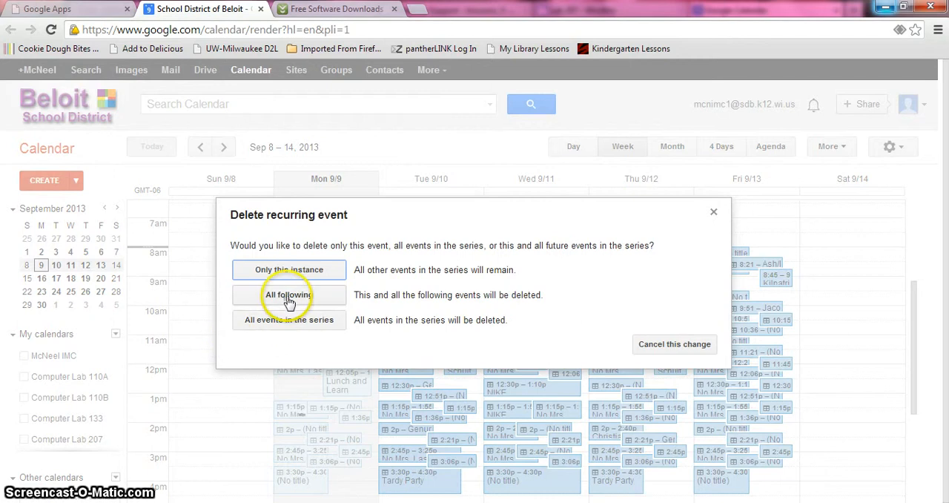
pyautogui.click(289, 319)
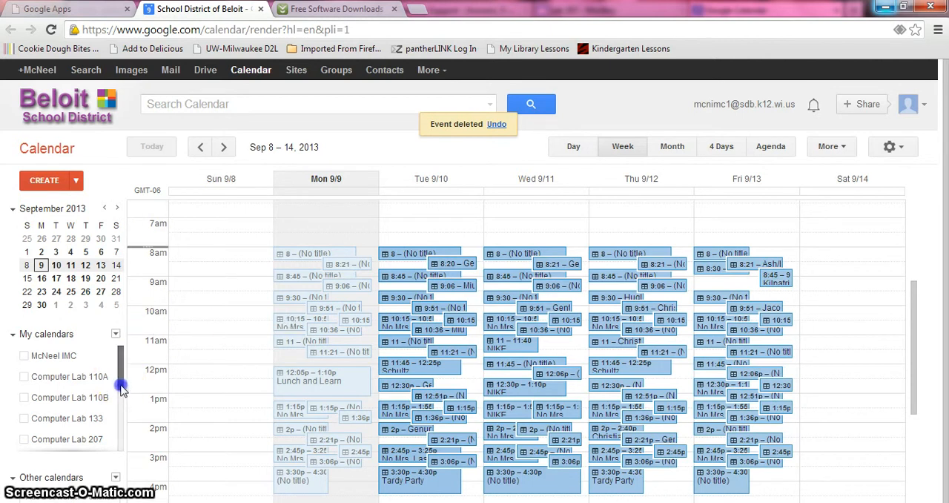
# Display only the Computer Lab 133 calendar
pyautogui.moveTo(121, 382); pyautogui.dragTo(121, 397)
pyautogui.click(101, 405)
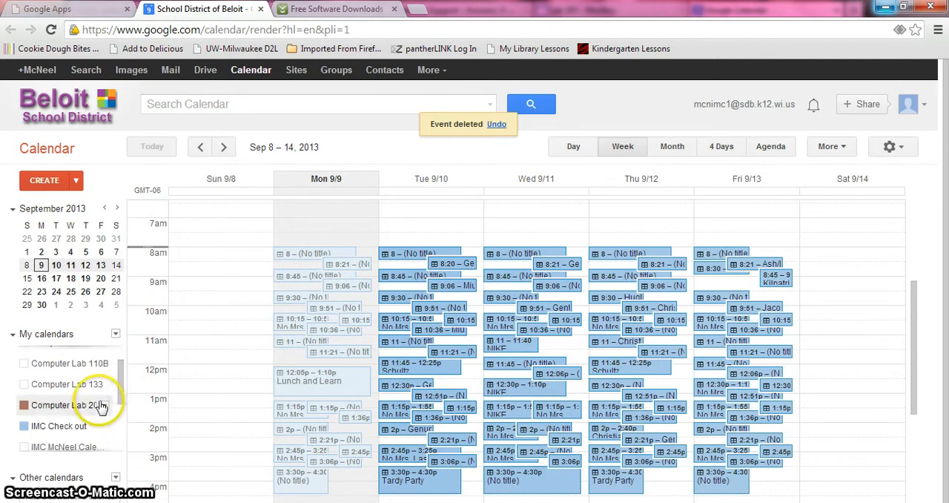
pyautogui.click(104, 385)
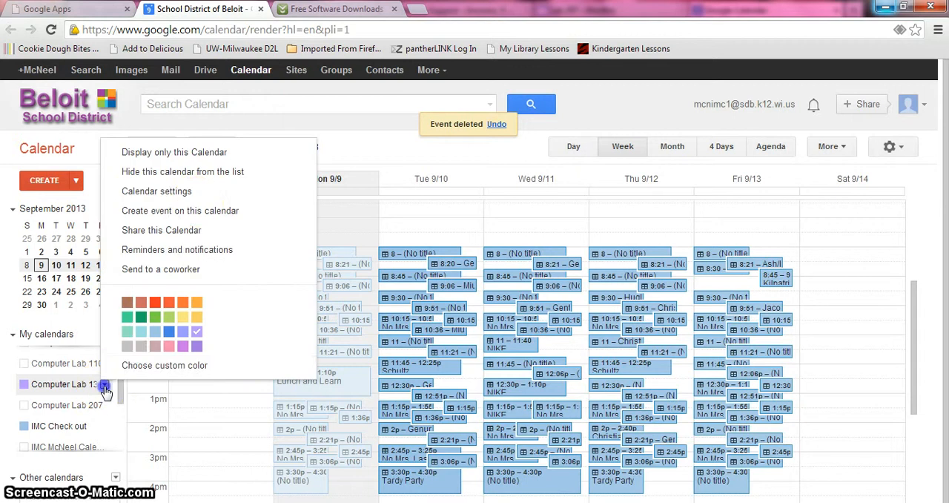
pyautogui.click(187, 152)
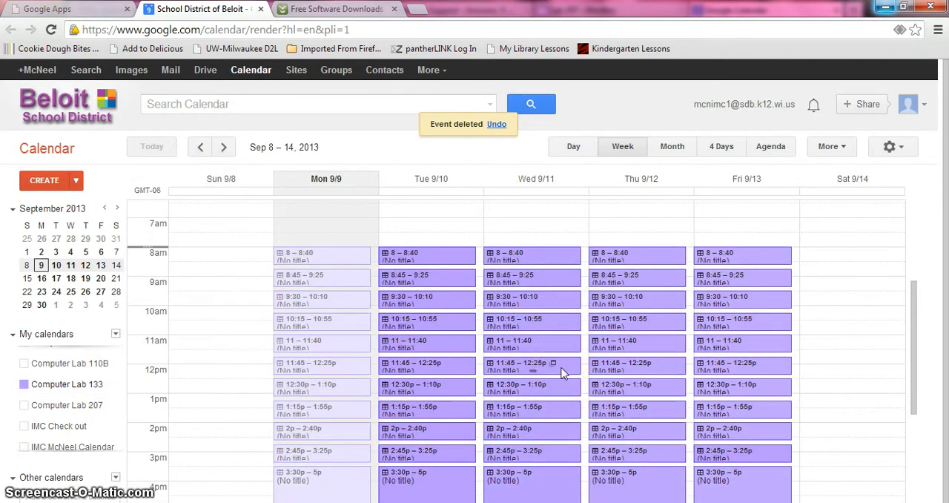
# Edit the details of Thursday's 8:45am Computer Lab 133 slot and change its repeat pattern to Weekly
pyautogui.click(638, 284)
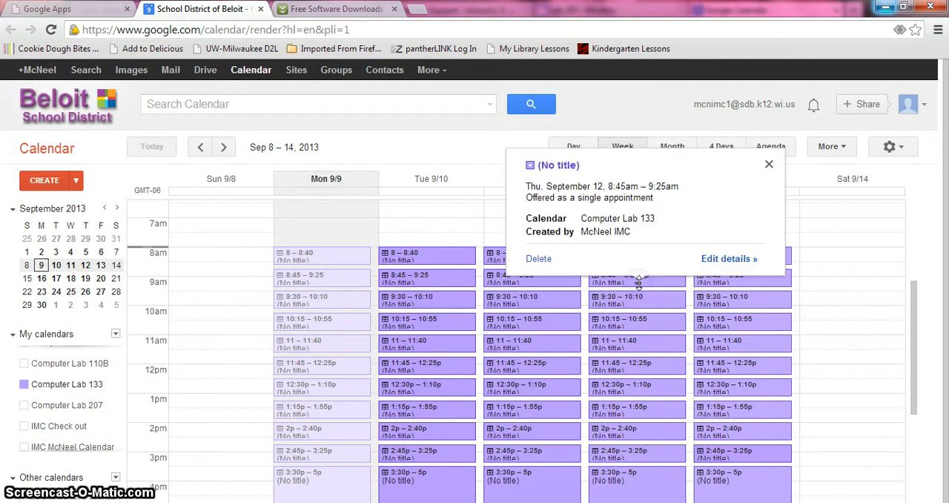
pyautogui.click(721, 262)
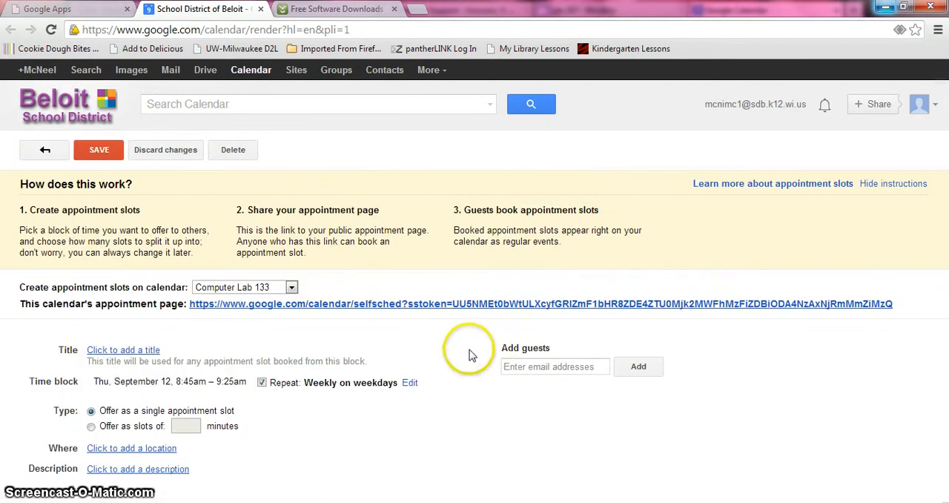
pyautogui.click(410, 382)
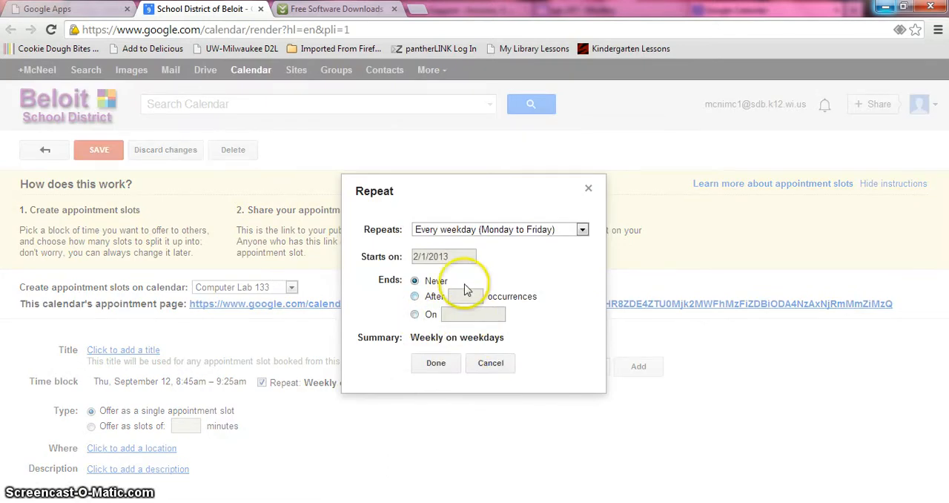
pyautogui.click(581, 229)
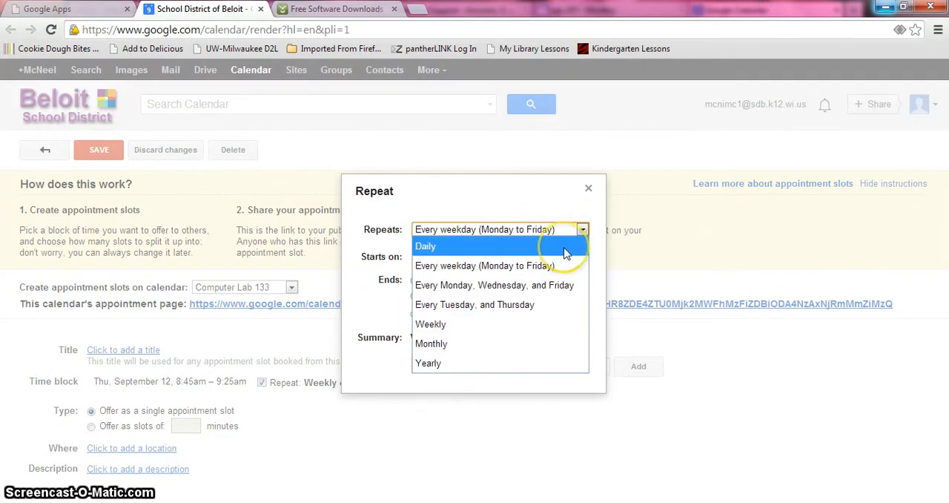
pyautogui.click(563, 283)
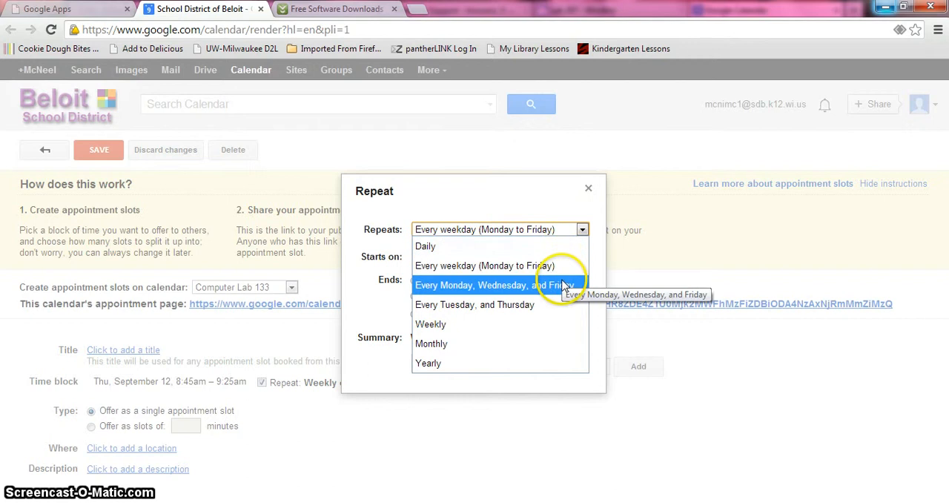
pyautogui.click(507, 324)
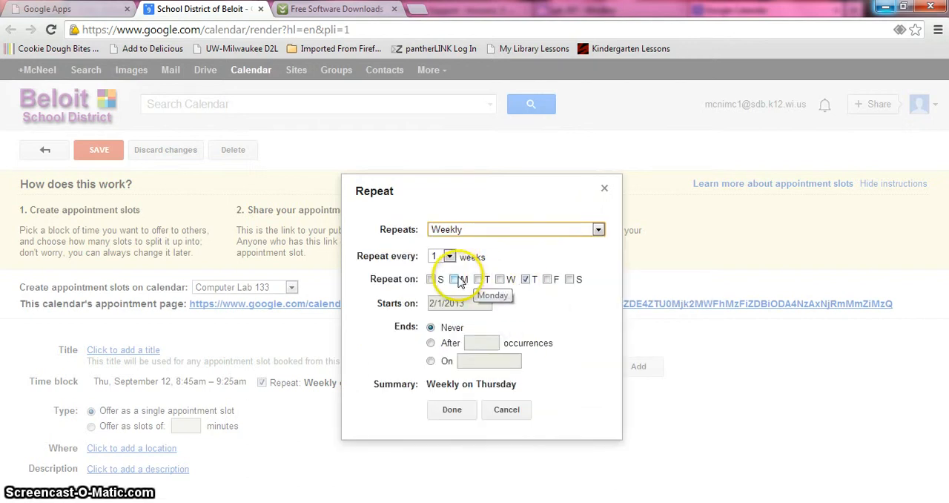
# Repeat the slot on Monday, Tuesday, Wednesday and Friday but not Thursday, and save this for all appointment slots in the series
pyautogui.click(455, 280)
pyautogui.click(478, 280)
pyautogui.click(500, 280)
pyautogui.click(526, 280)
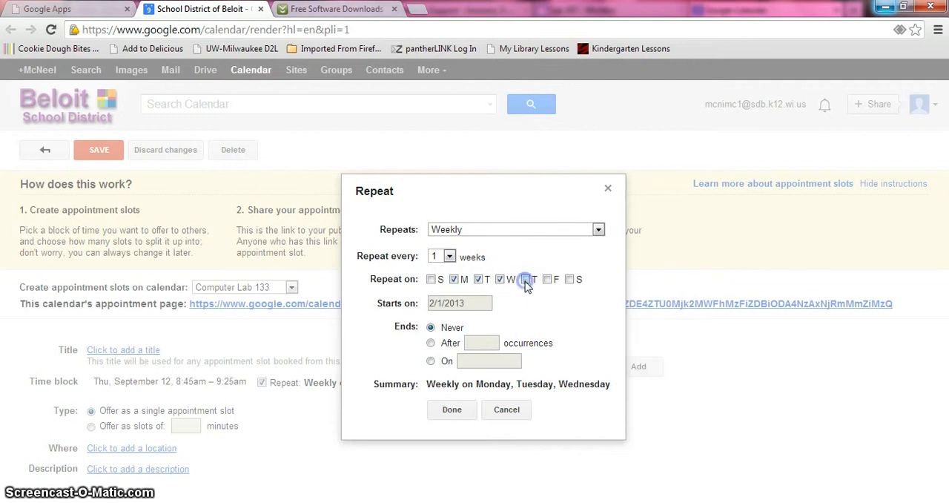
pyautogui.click(548, 279)
pyautogui.click(452, 410)
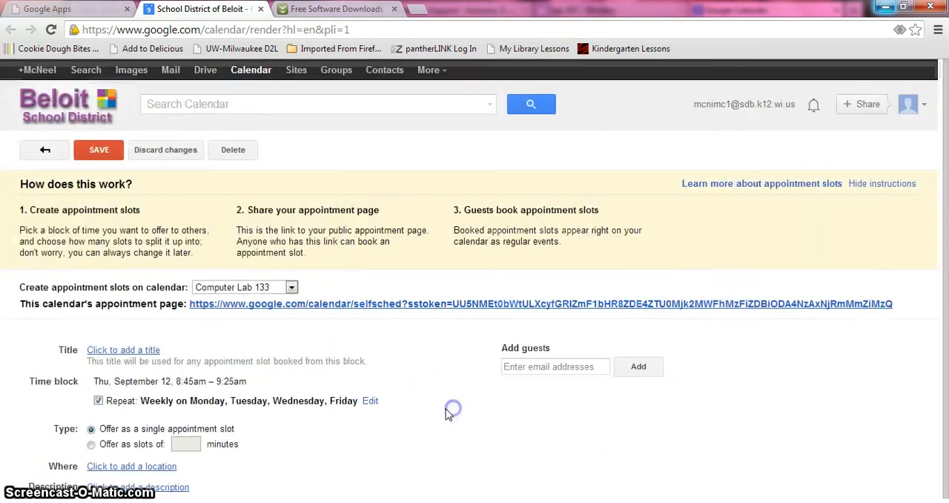
pyautogui.click(98, 151)
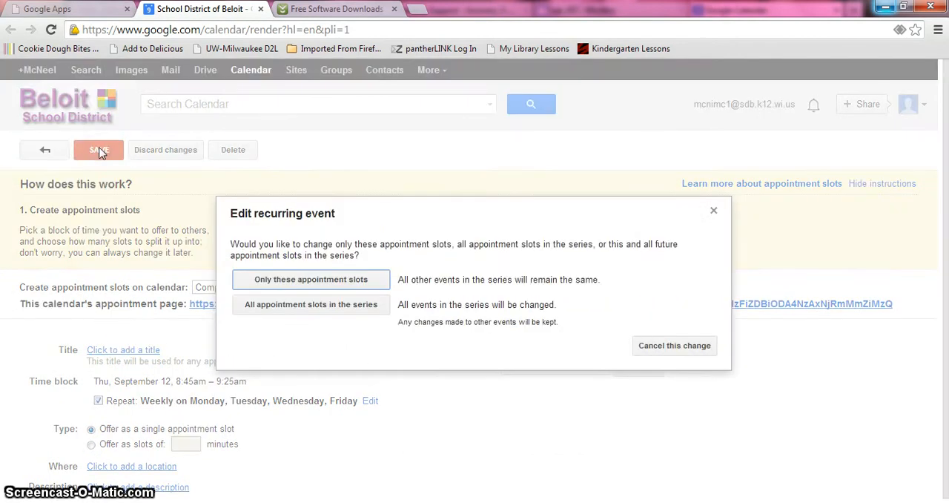
pyautogui.click(264, 304)
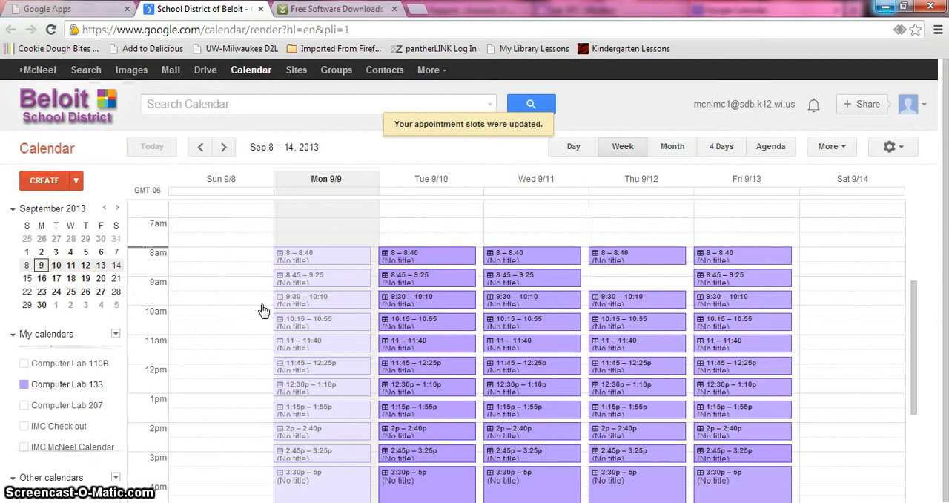
# Start a detailed Computer Lab 133 event on Thursday 9/12 and set its start time to 8:45am
pyautogui.click(621, 284)
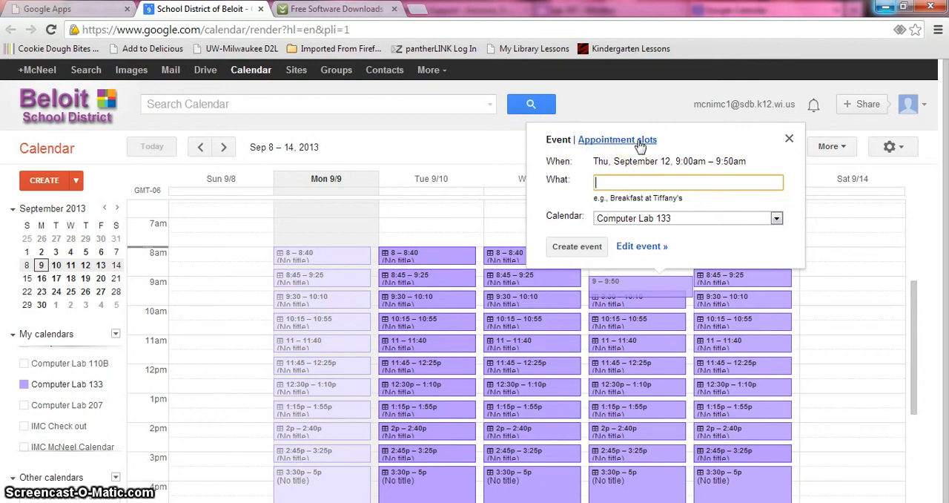
pyautogui.click(642, 249)
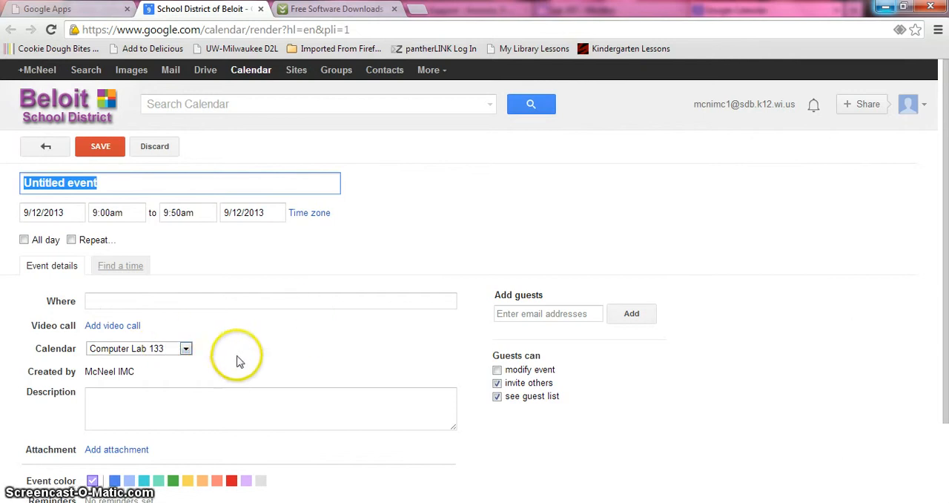
pyautogui.click(110, 213)
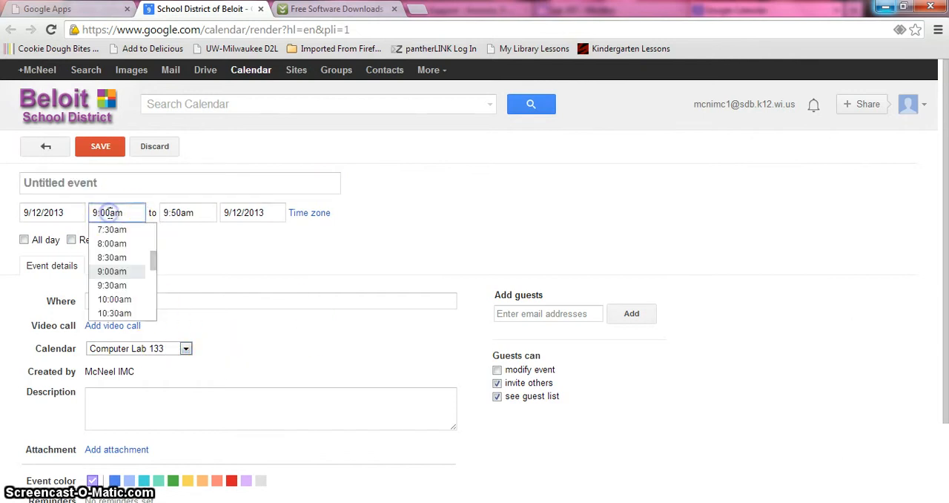
pyautogui.click(104, 250)
pyautogui.click(110, 213)
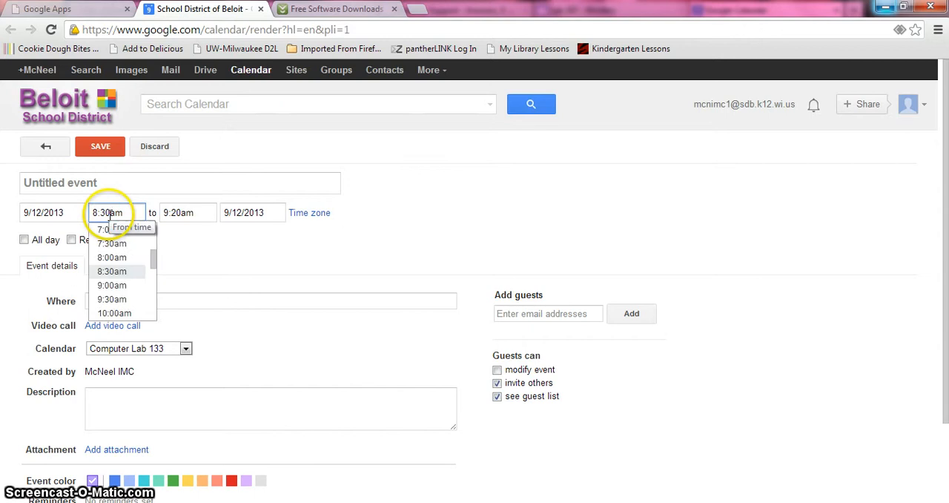
pyautogui.press('BackSpace')
pyautogui.press('BackSpace')
pyautogui.press('BackSpace')
pyautogui.write(':45')
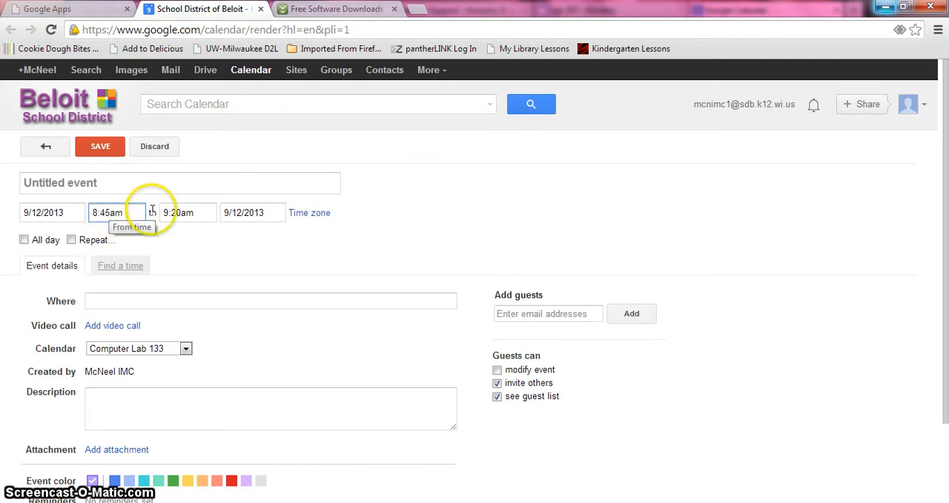
# End the event at 9:35am, repeat it weekly on Thursday, and save it with the teacher's name as its title
pyautogui.click(188, 213)
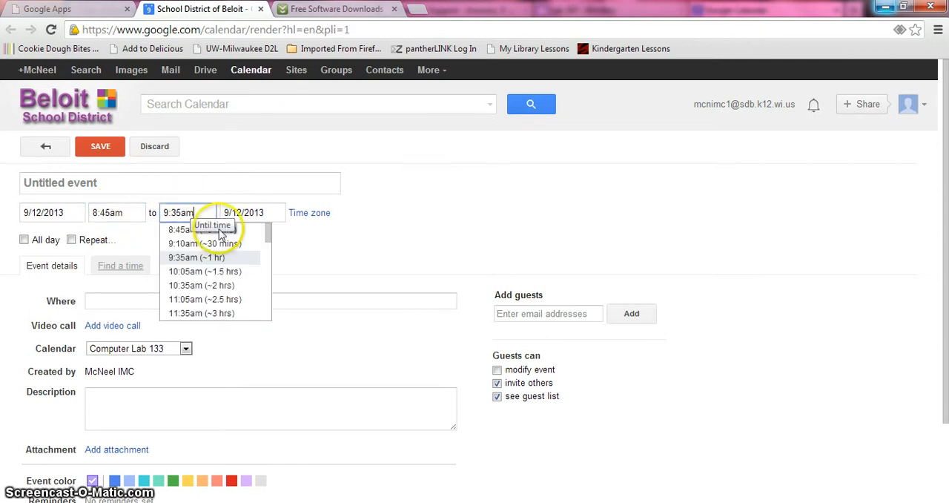
pyautogui.click(213, 259)
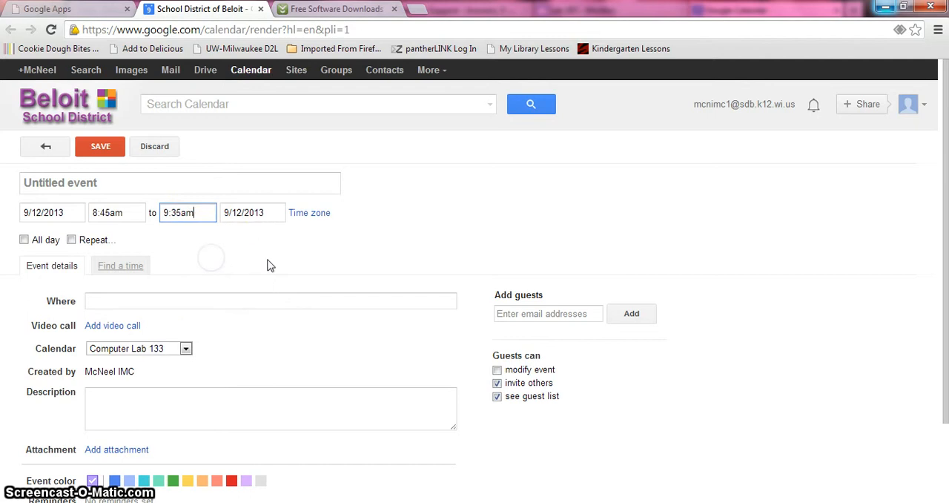
pyautogui.click(71, 239)
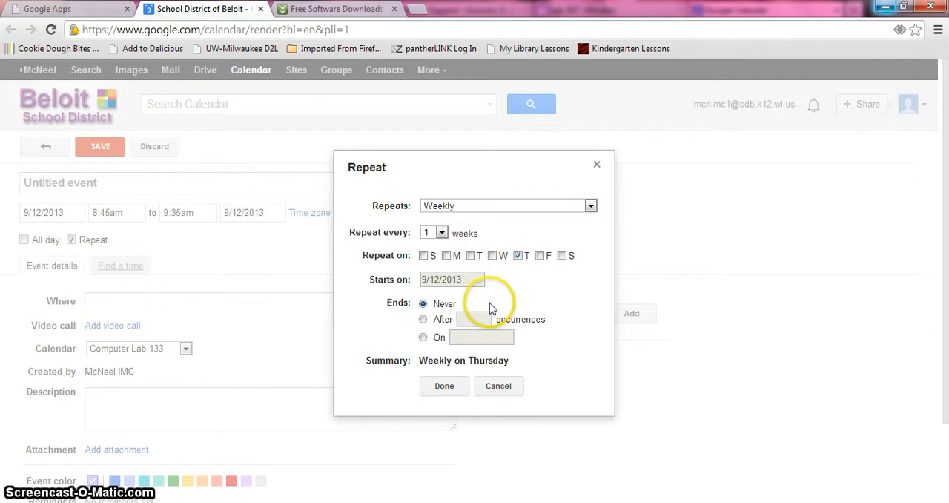
pyautogui.click(444, 385)
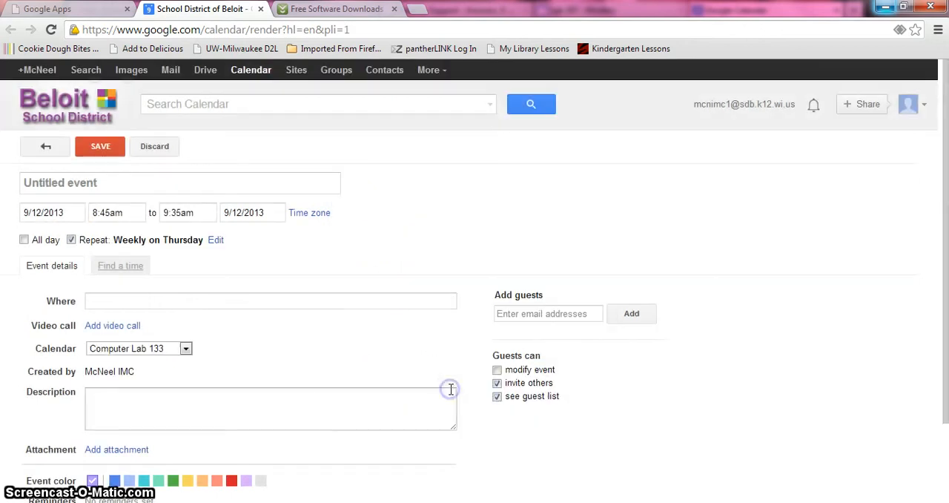
pyautogui.click(130, 181)
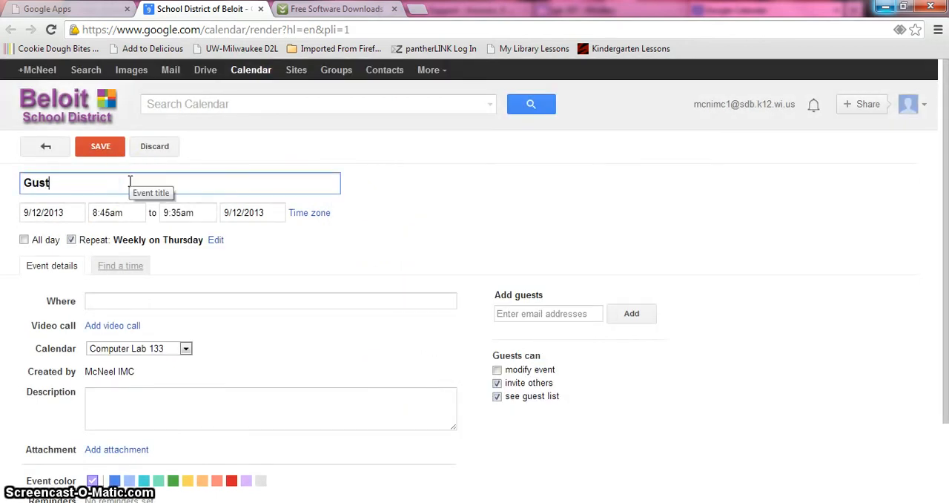
pyautogui.click(102, 152)
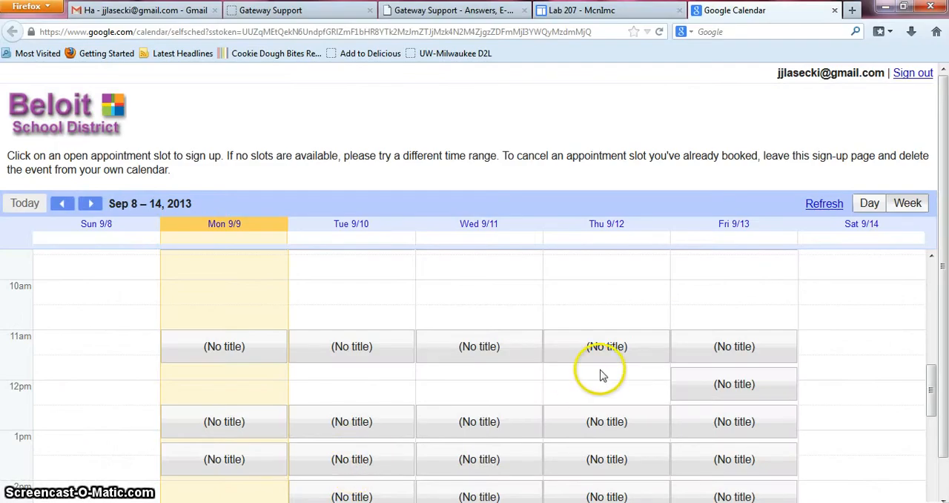
# Close the open sign-up page in Firefox and open the Lab 133 Check Out sign-up page from the site's calendars
pyautogui.click(834, 11)
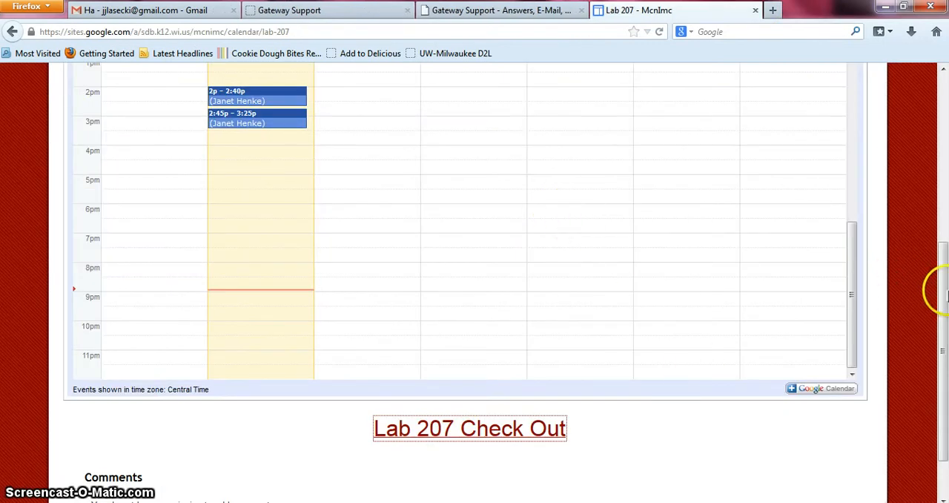
pyautogui.scroll(6, 942, 293)
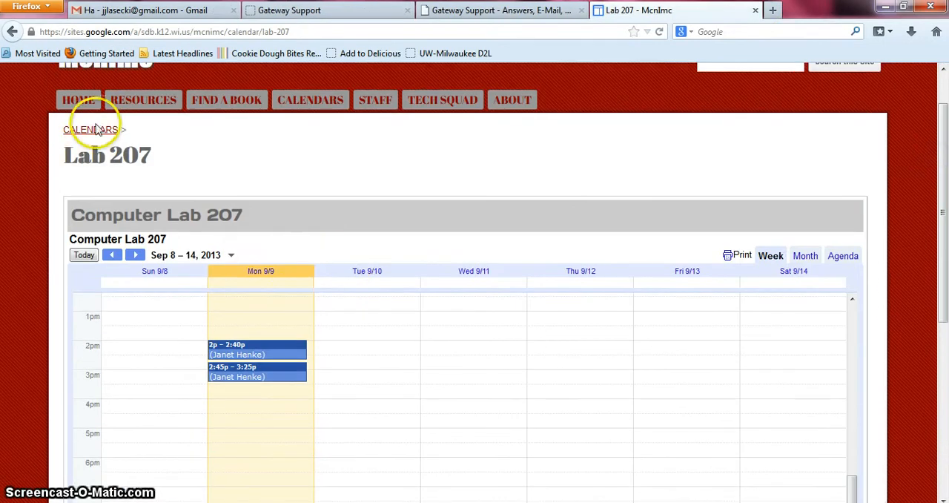
pyautogui.click(95, 130)
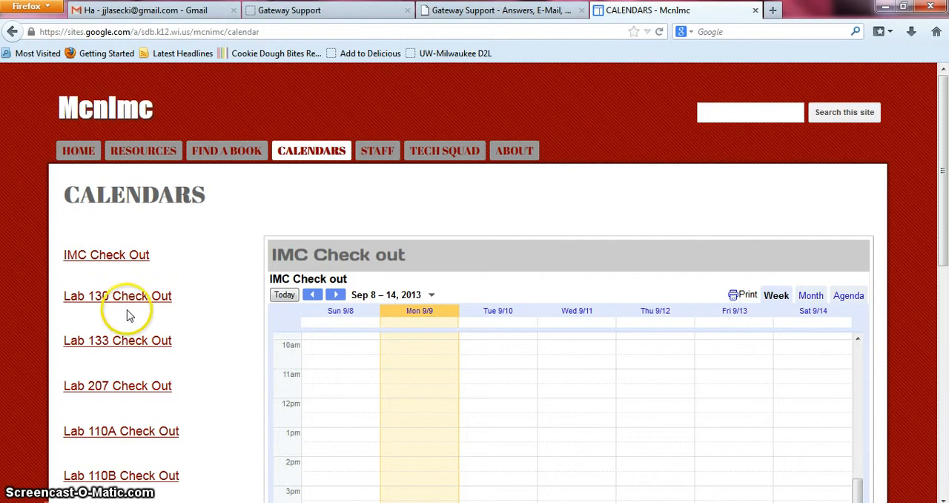
pyautogui.click(132, 341)
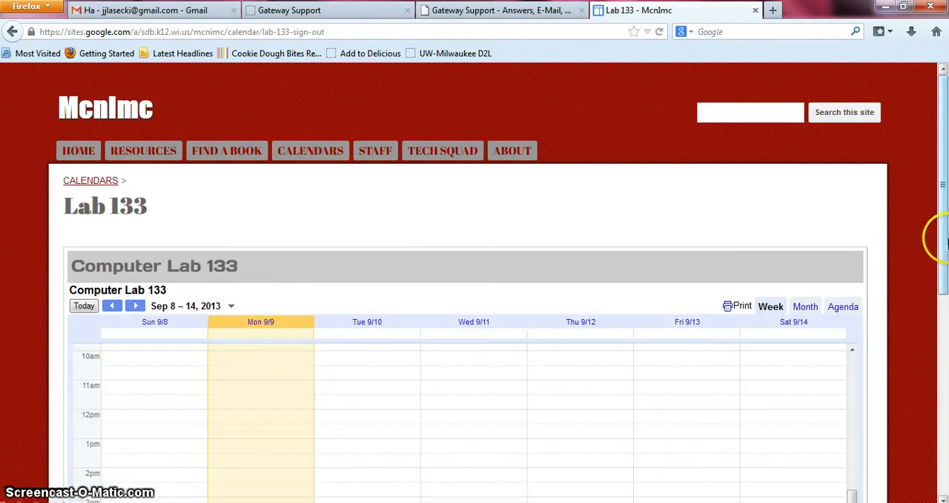
pyautogui.moveTo(944, 239); pyautogui.dragTo(944, 401)
pyautogui.click(527, 431)
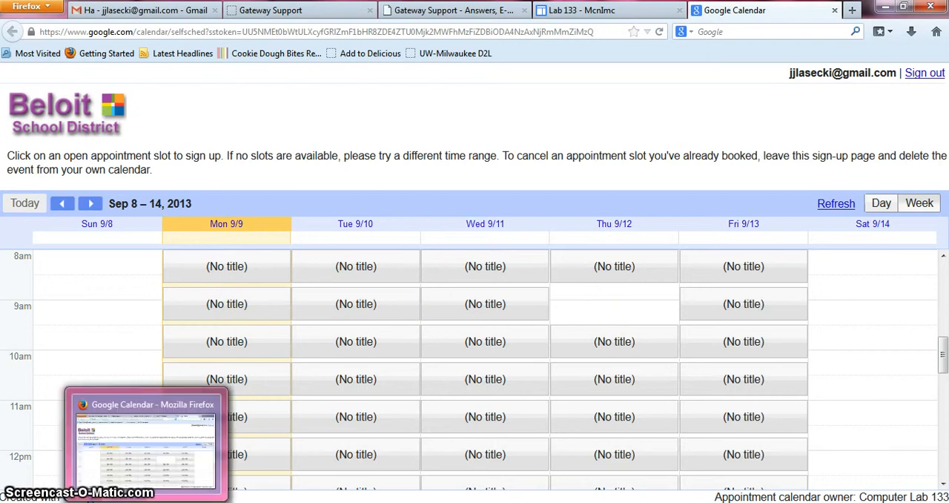
# Switch back to the calendar in Chrome and delete Thursday's 8:45am–9:35am event together with all events in its series
pyautogui.click(148, 502)
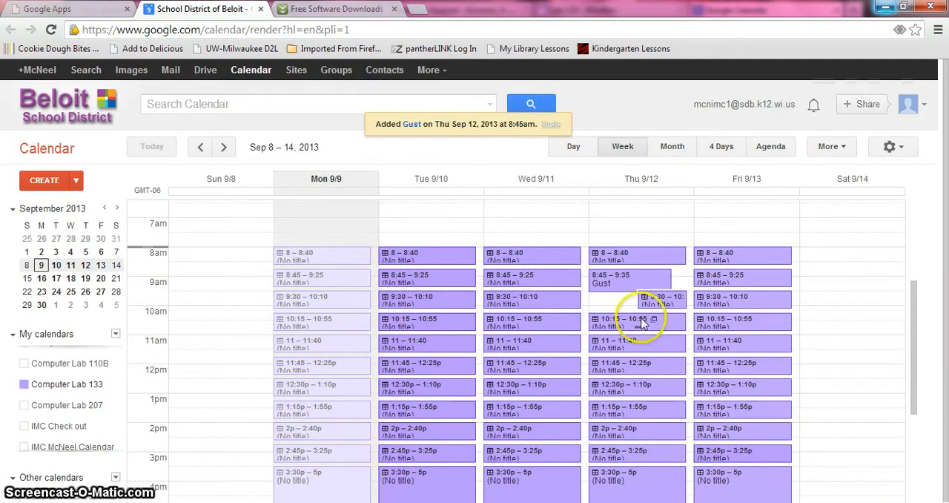
pyautogui.click(630, 287)
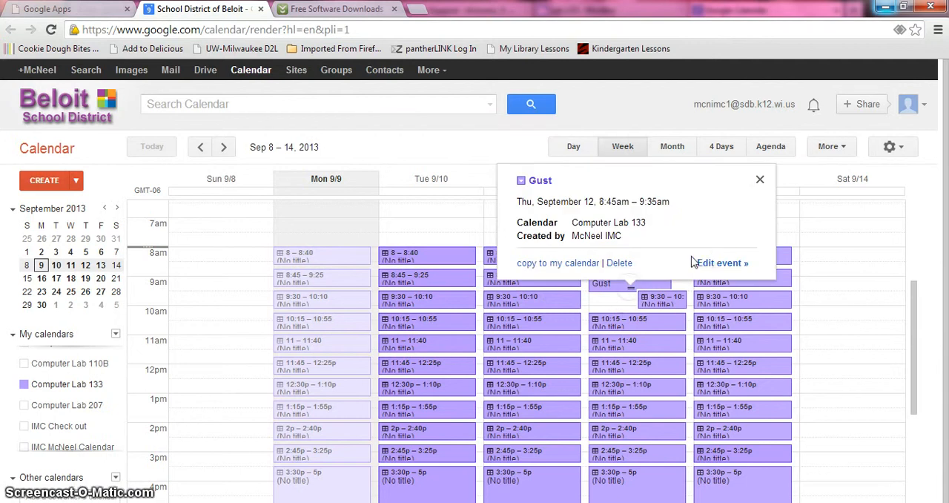
pyautogui.click(620, 264)
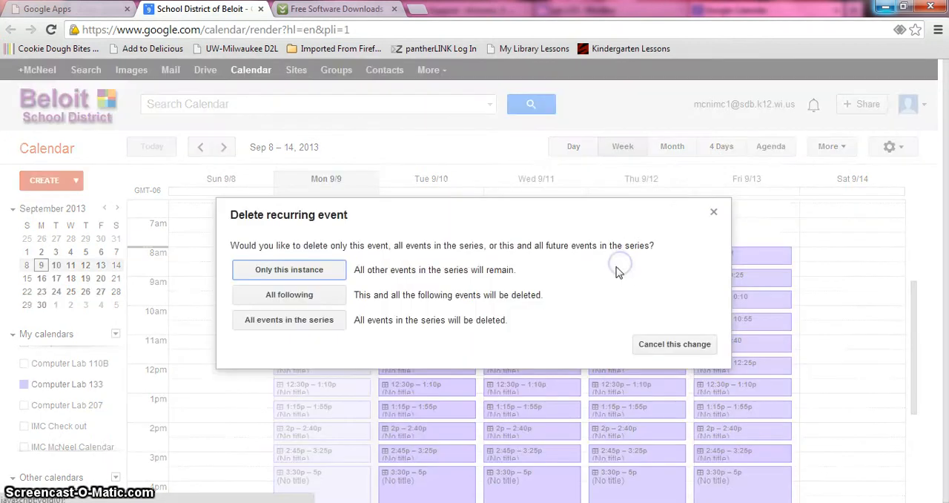
pyautogui.click(299, 323)
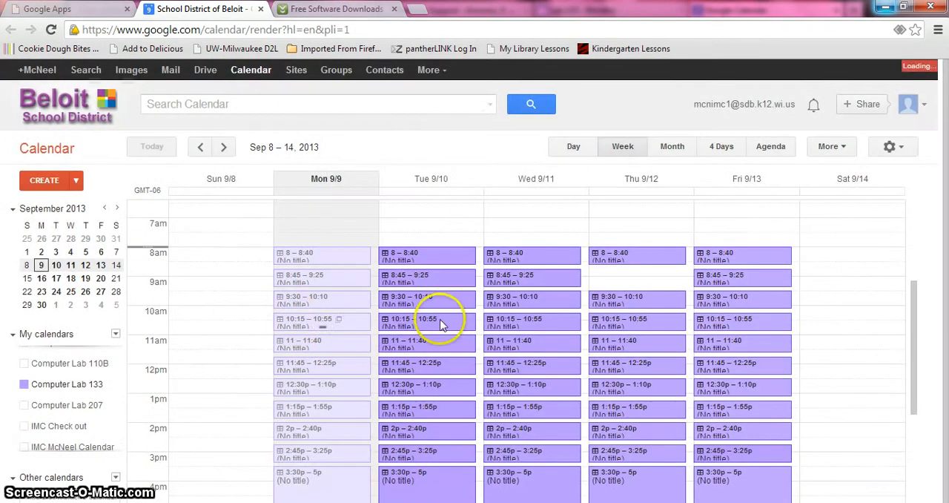
# Start new appointment slots on Thursday 9/12 for the Computer Lab 133 calendar and open their details for editing
pyautogui.click(613, 280)
pyautogui.click(635, 140)
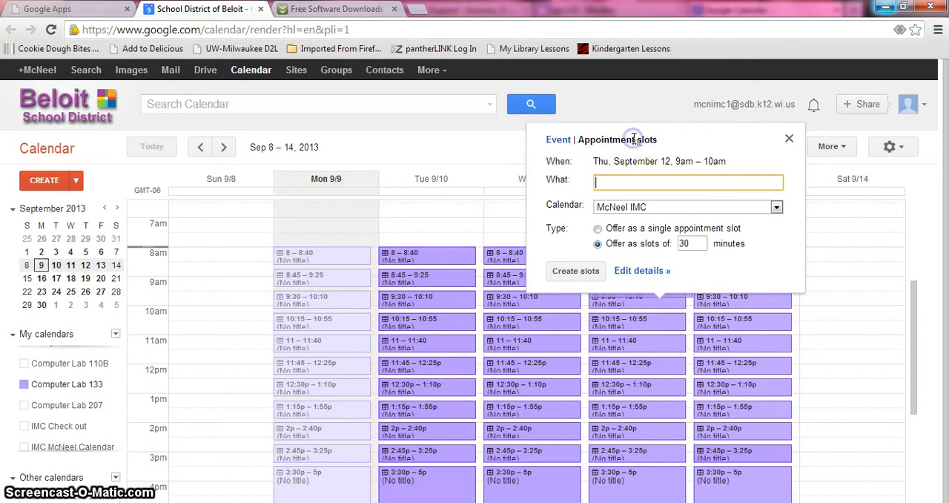
pyautogui.click(776, 207)
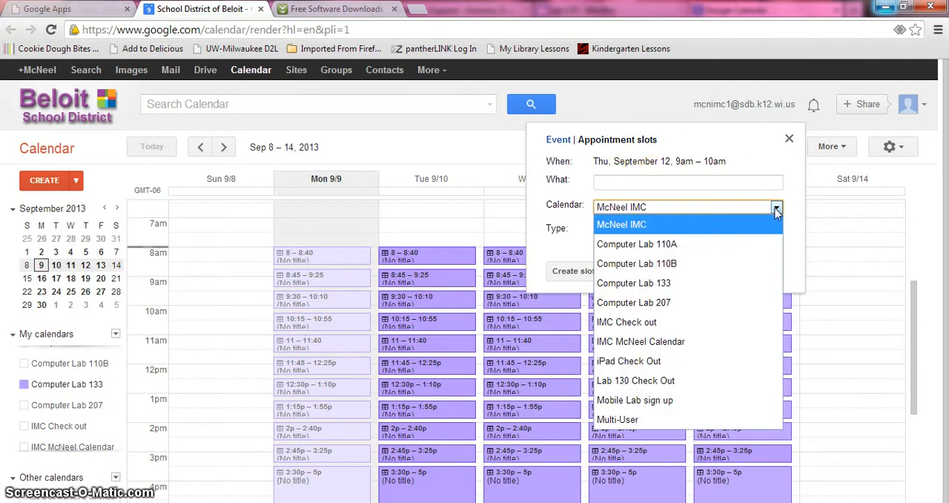
pyautogui.click(716, 287)
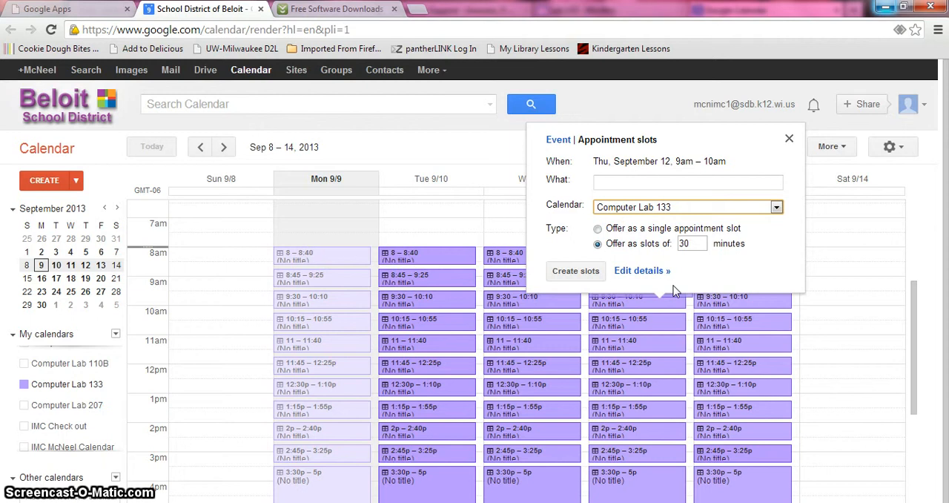
pyautogui.click(620, 272)
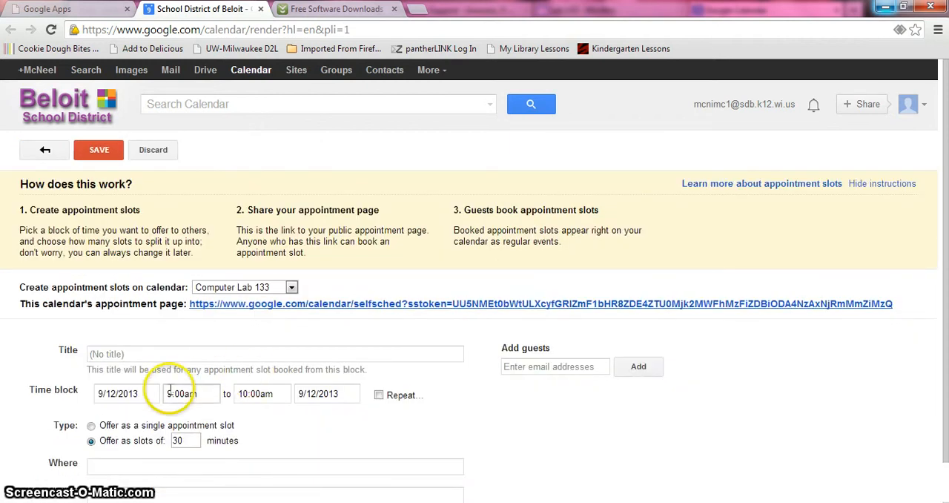
# Set the appointment time block to run from 8:45am to 9:25am
pyautogui.click(170, 393)
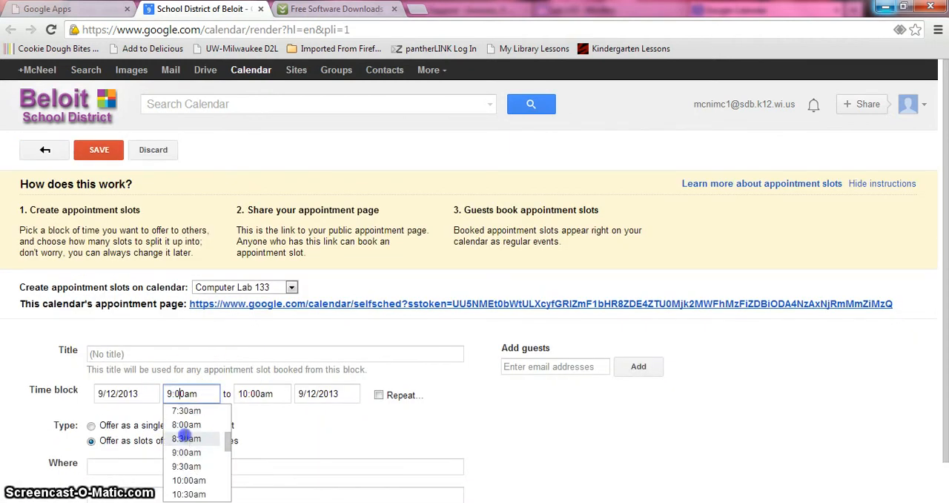
pyautogui.click(185, 438)
pyautogui.click(181, 394)
pyautogui.click(182, 394)
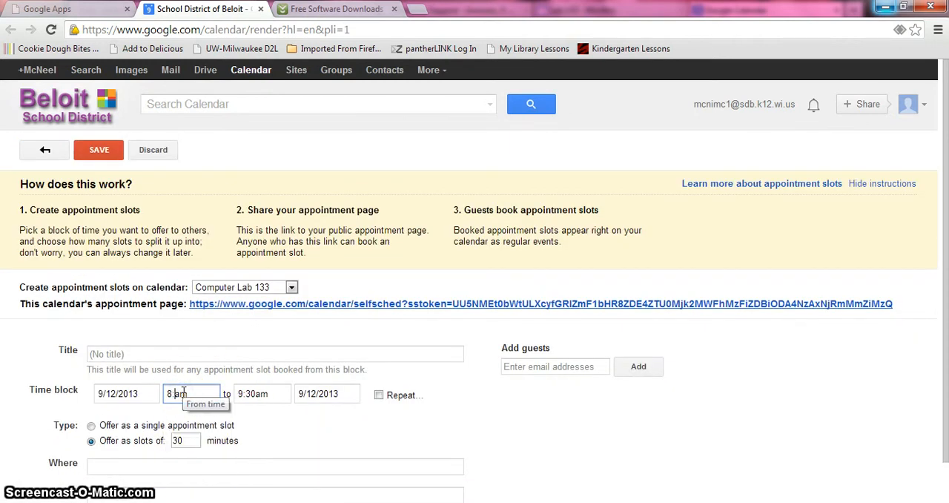
pyautogui.click(252, 394)
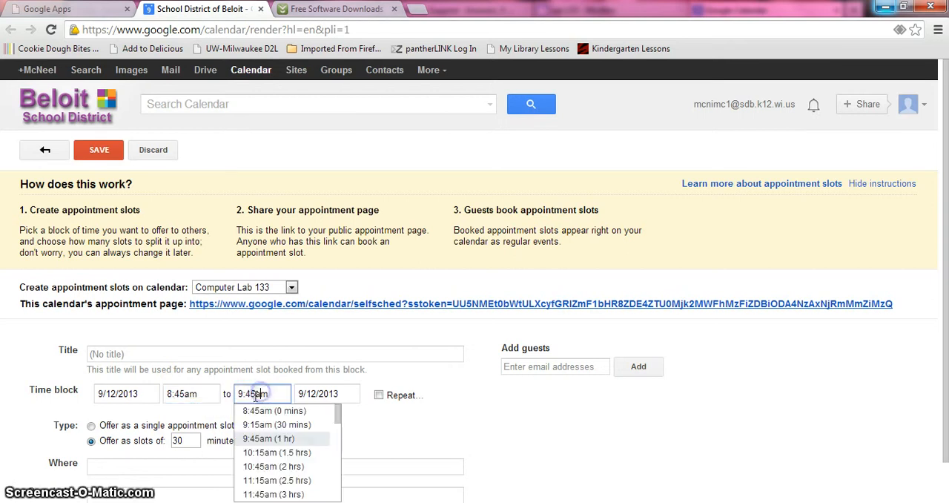
pyautogui.click(253, 394)
pyautogui.press('BackSpace')
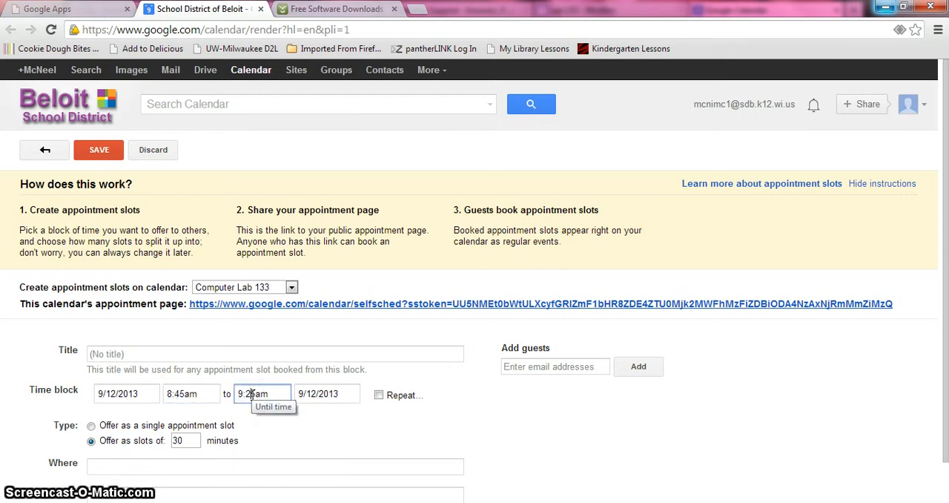
pyautogui.write('2')
# Repeat the appointment block weekly on Thursday and enter the teacher's name as its title
pyautogui.click(378, 394)
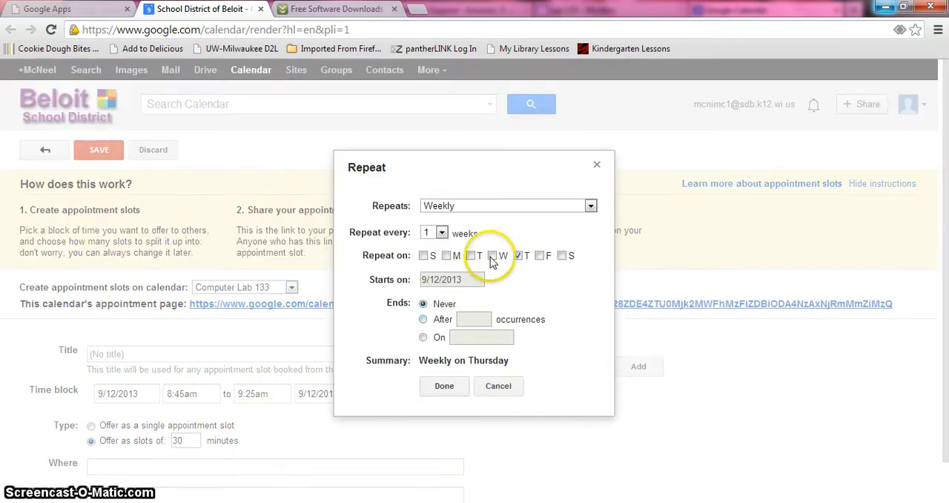
pyautogui.click(445, 386)
pyautogui.click(275, 349)
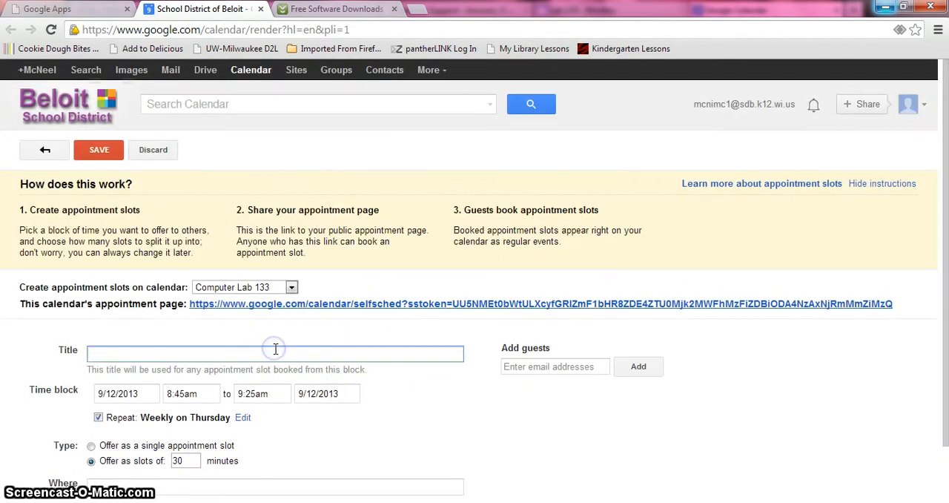
pyautogui.write('Gust')
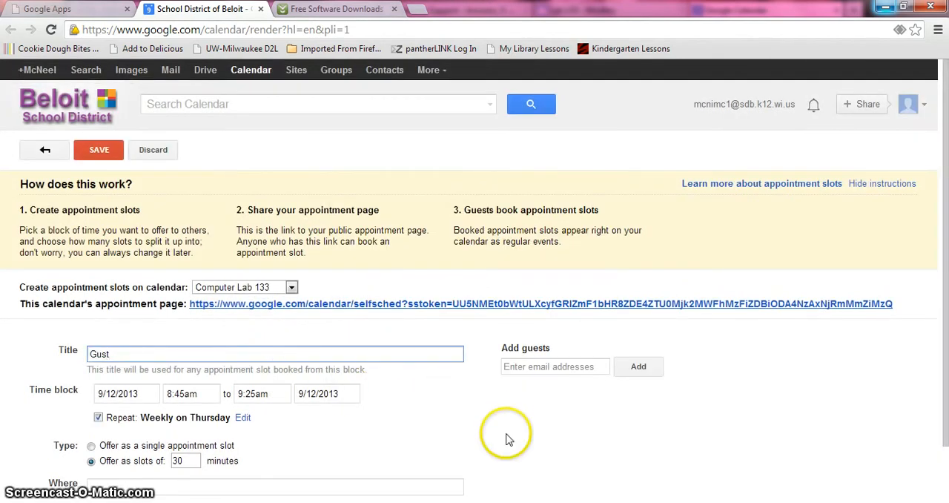
# Offer the time block as slots of 40 minutes
pyautogui.click(190, 461)
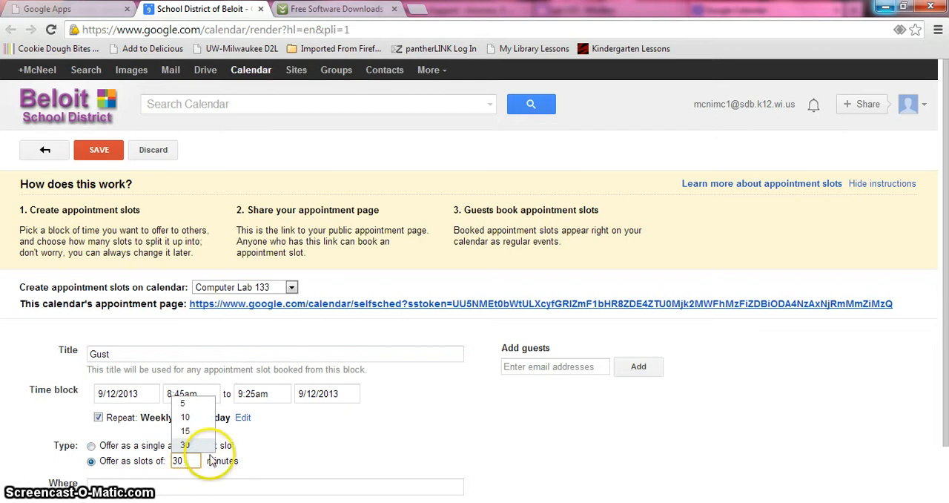
pyautogui.press('BackSpace')
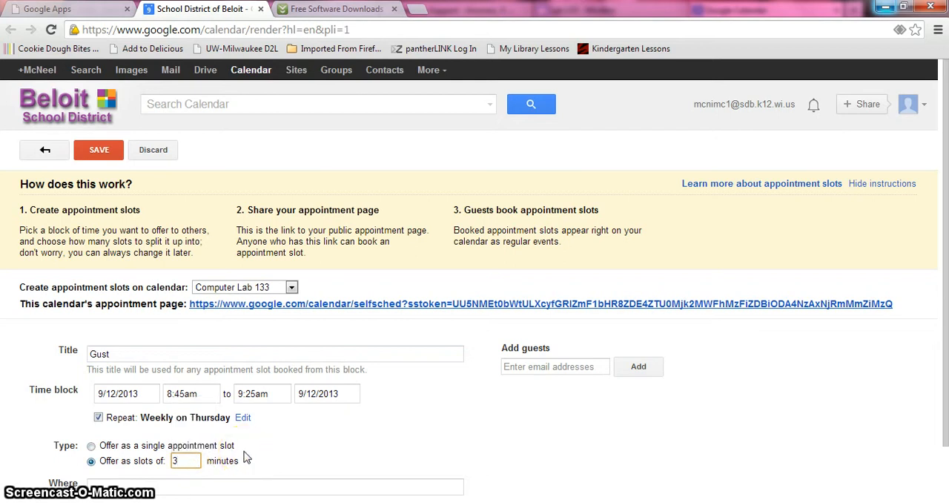
pyautogui.press('BackSpace')
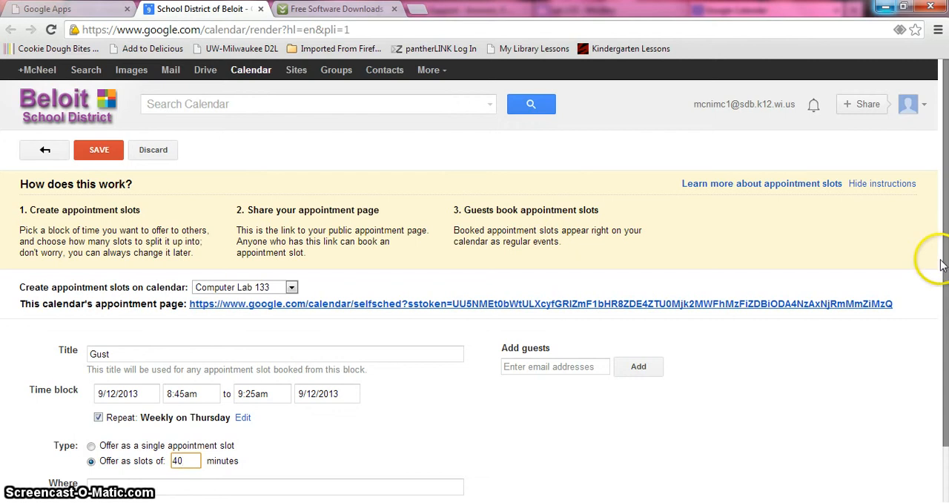
pyautogui.moveTo(946, 276); pyautogui.dragTo(926, 344)
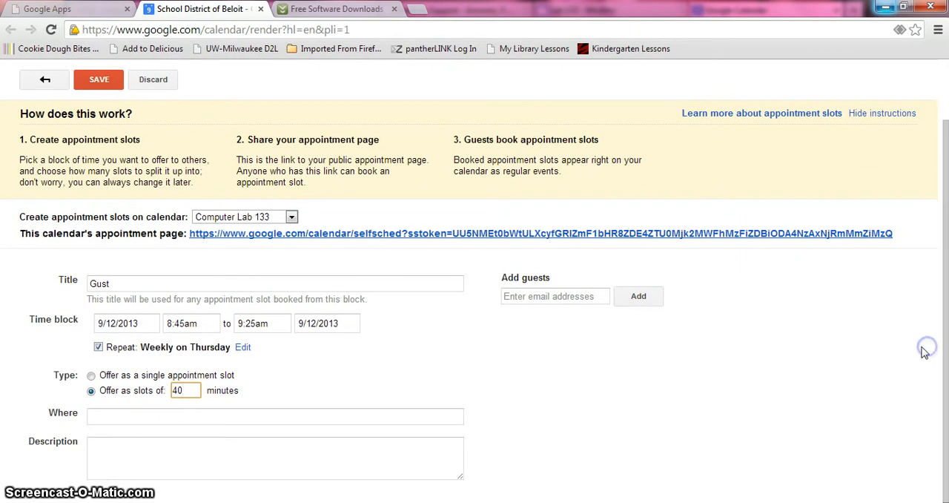
# Save the weekly Thursday appointment block on the Computer Lab 133 calendar
pyautogui.click(97, 80)
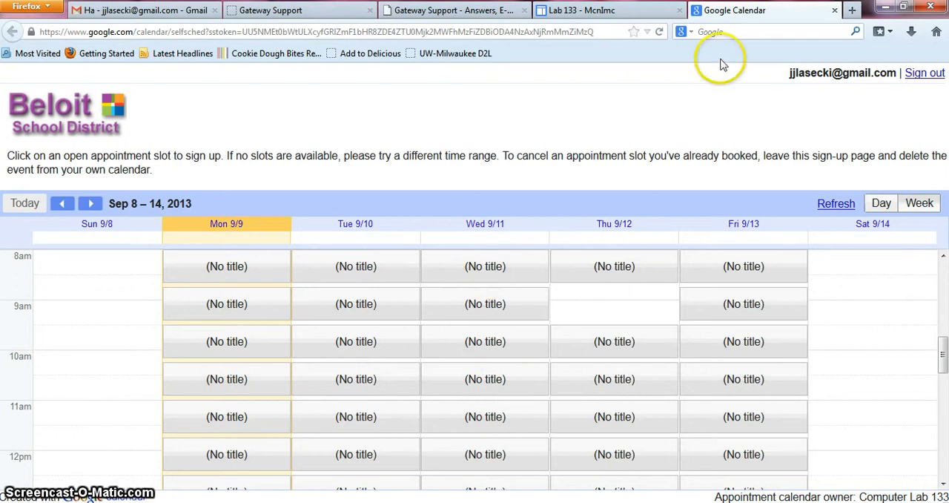
# Reopen the Lab 133 Sign Out appointment page in Firefox to check Thursday's 8:45am slot, and return to the calendar in Chrome
pyautogui.click(835, 11)
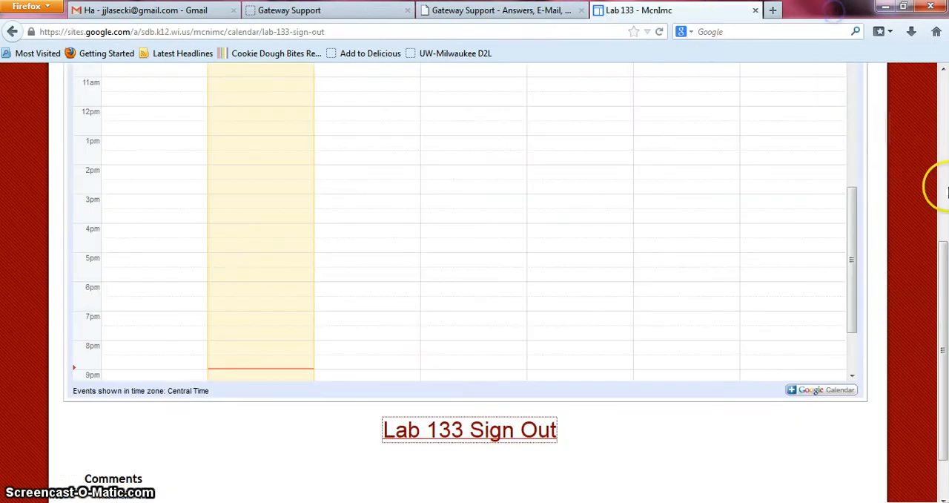
pyautogui.click(483, 432)
pyautogui.click(611, 302)
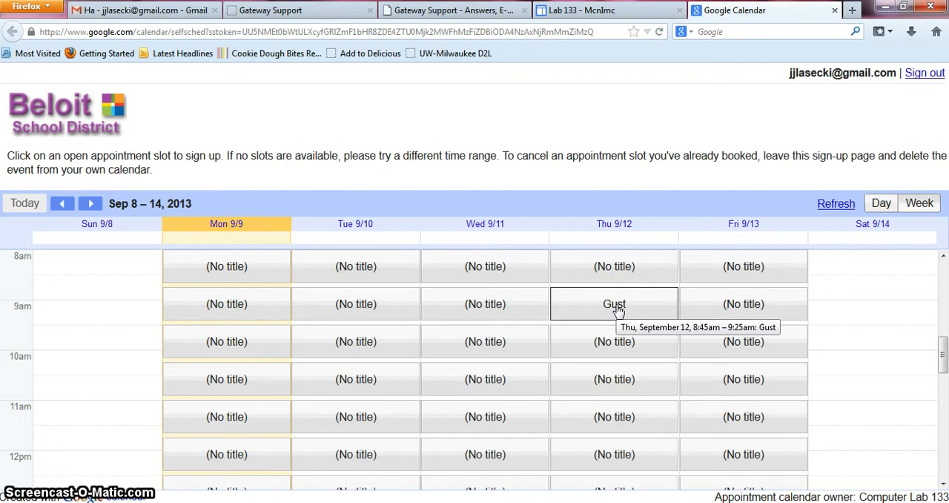
pyautogui.click(692, 363)
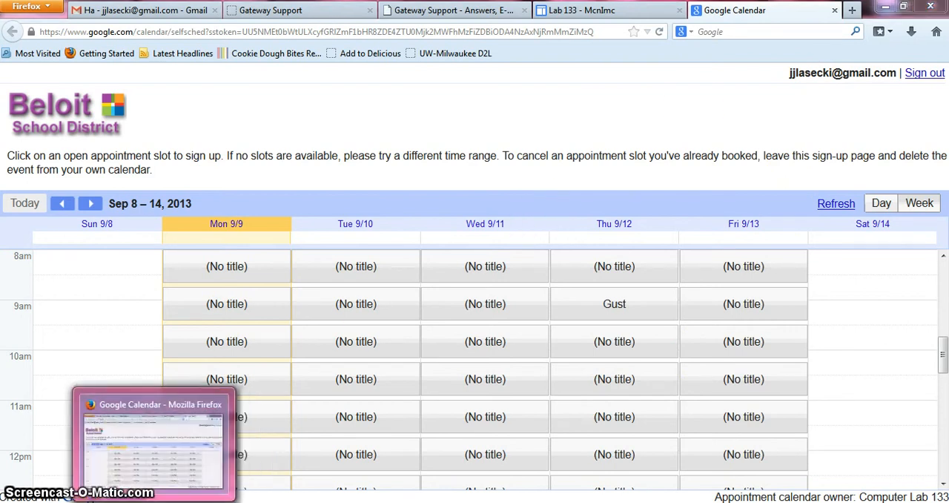
pyautogui.click(162, 502)
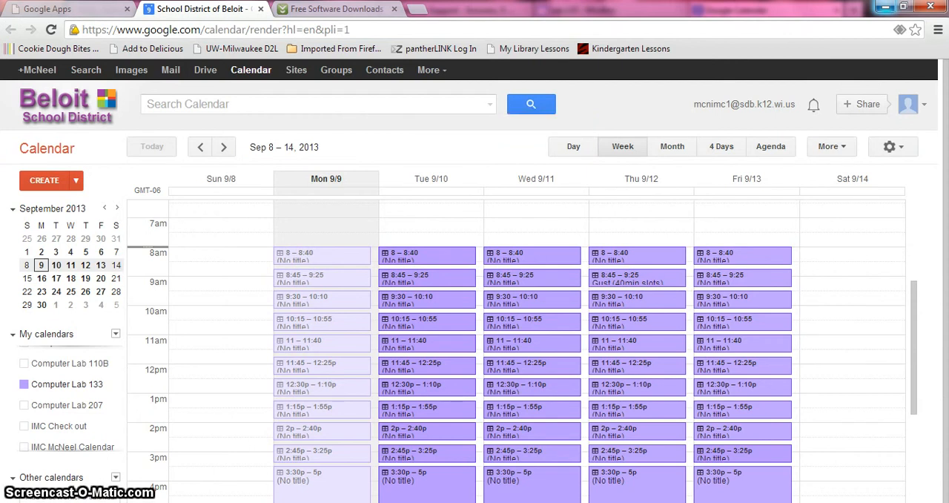
pyautogui.moveTo(276, 502)
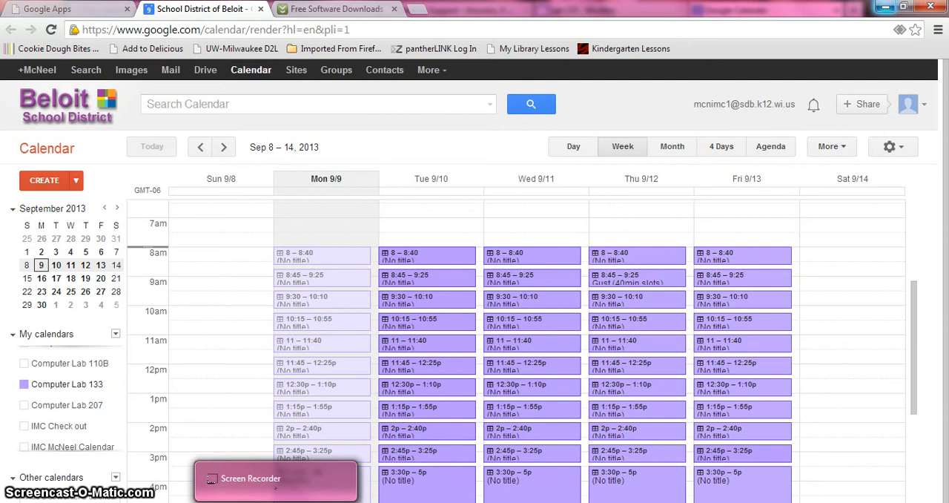